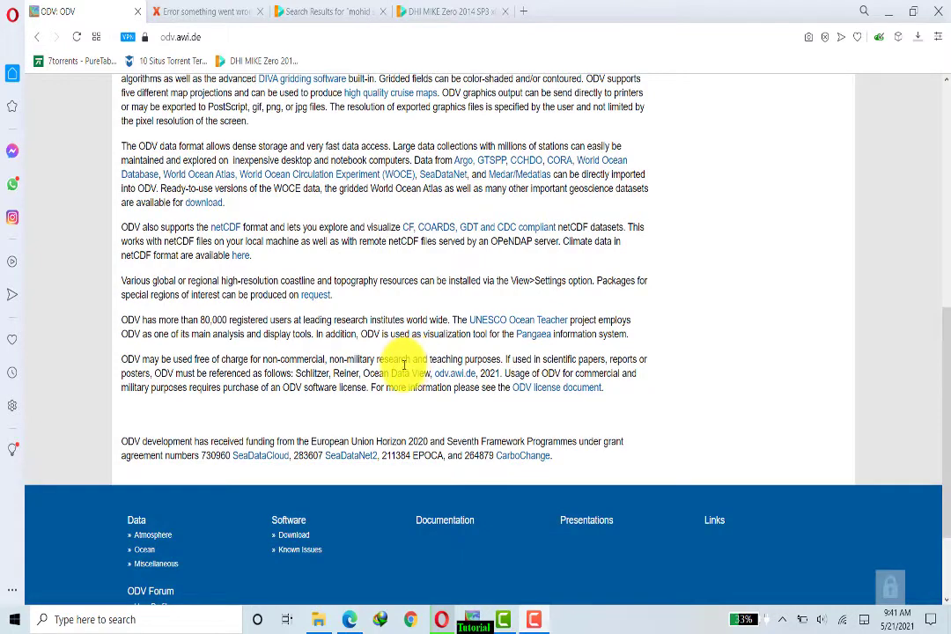
Step: Go to Software > Download and open the non-commercial version registration page
{"action": "scroll", "coordinate": [401, 366], "scroll_direction": "up", "scroll_amount": 6}
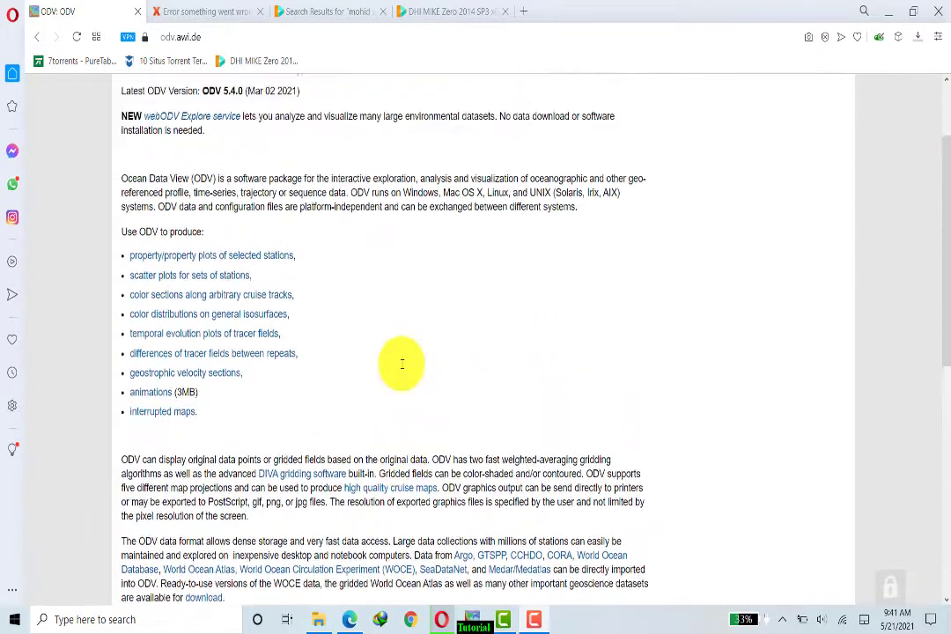
{"action": "mouse_move", "coordinate": [159, 175]}
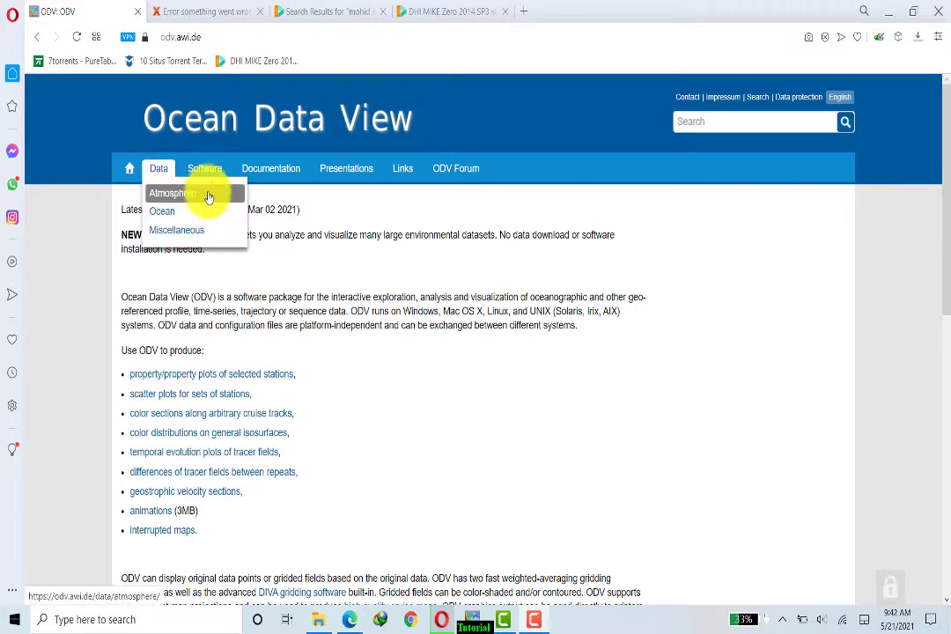
{"action": "mouse_move", "coordinate": [206, 177]}
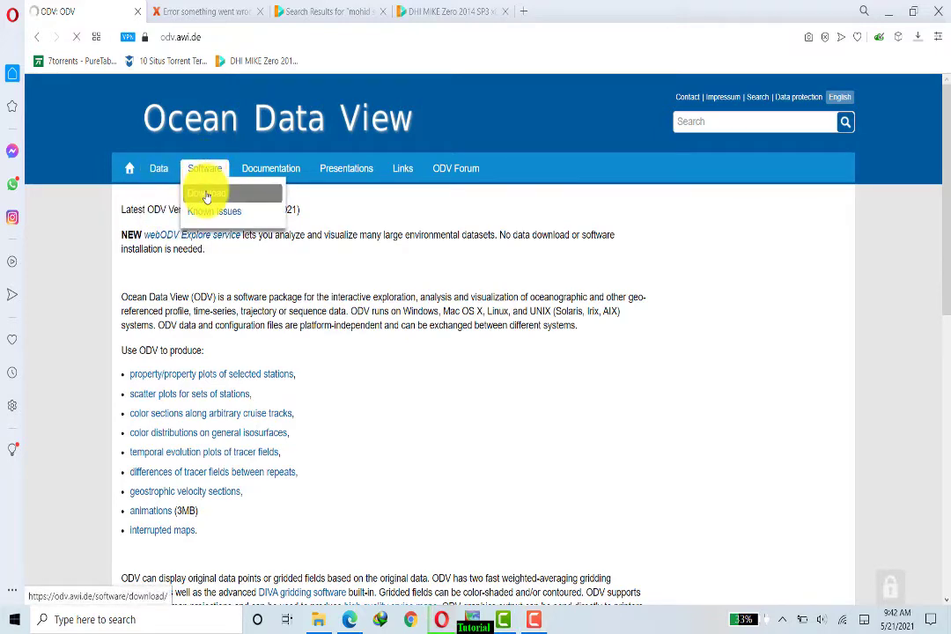
{"action": "left_click", "coordinate": [208, 195]}
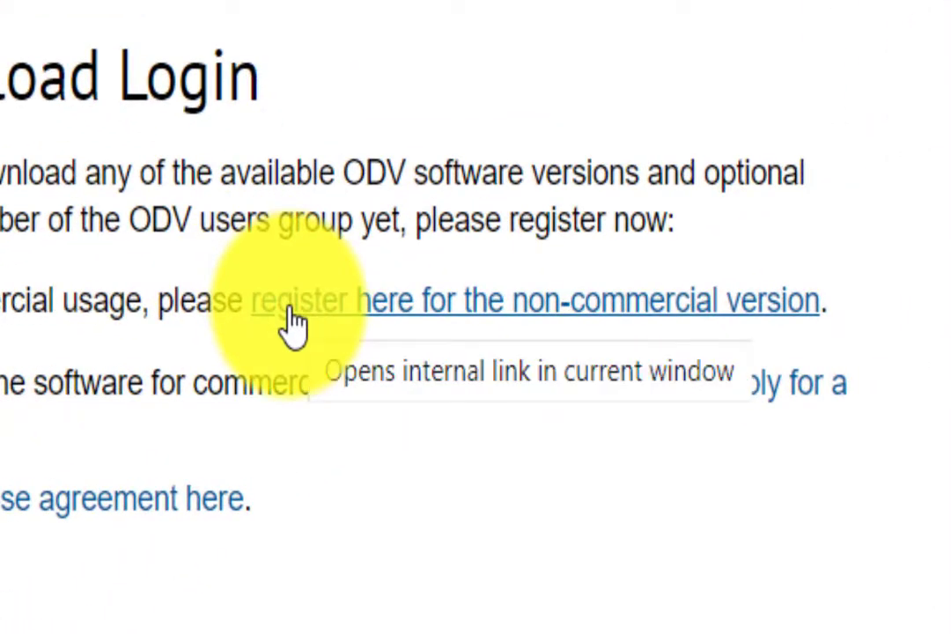
{"action": "left_click", "coordinate": [294, 324]}
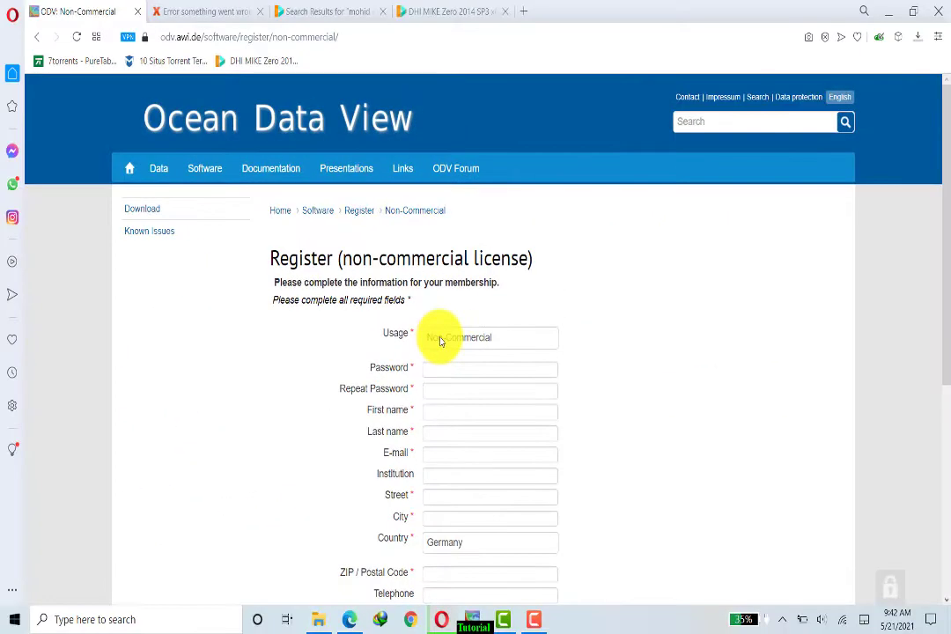
Step: Type the account password into Password and Repeat Password, retyping the first entry
{"action": "scroll", "coordinate": [440, 342], "scroll_direction": "down", "scroll_amount": 3}
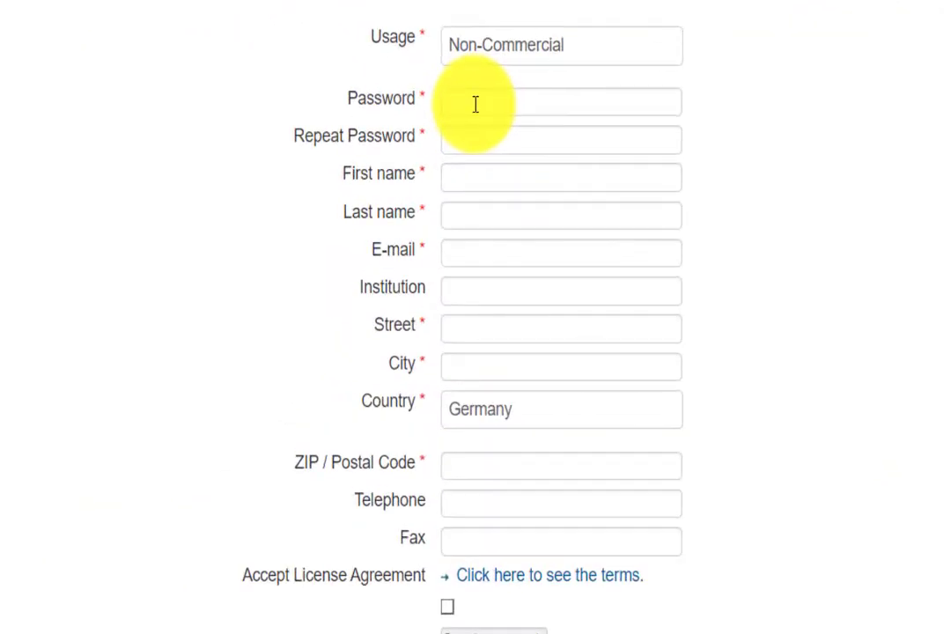
{"action": "type", "text": "•••••"}
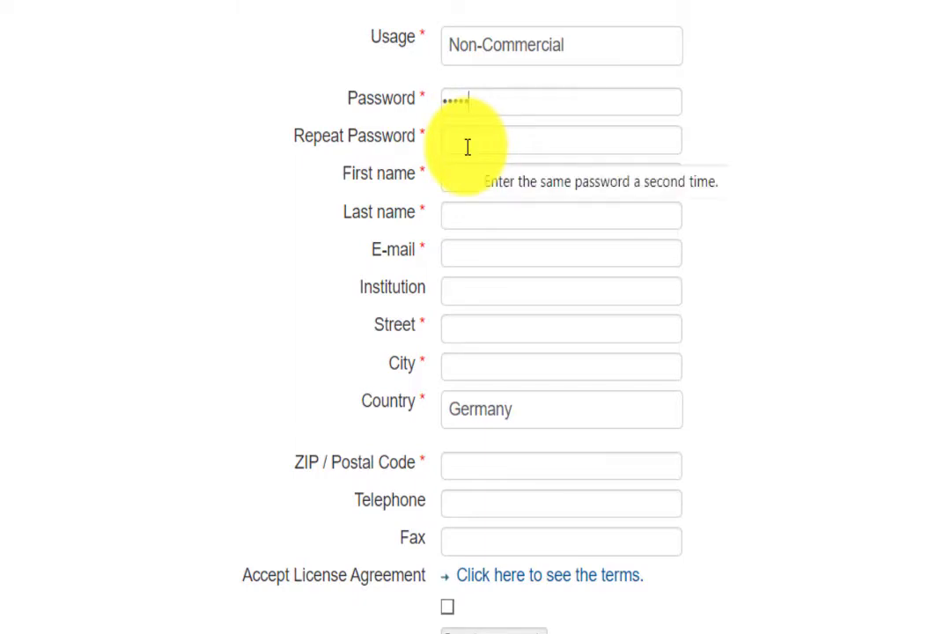
{"action": "left_click_drag", "start_coordinate": [497, 98], "coordinate": [438, 137]}
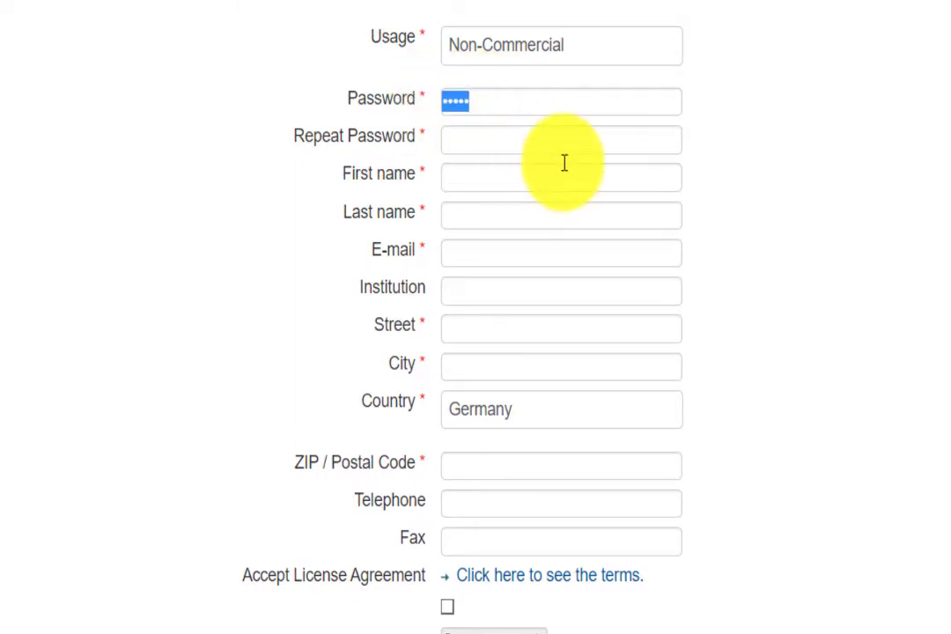
{"action": "key", "text": "BackSpace"}
{"action": "type", "text": "12345"}
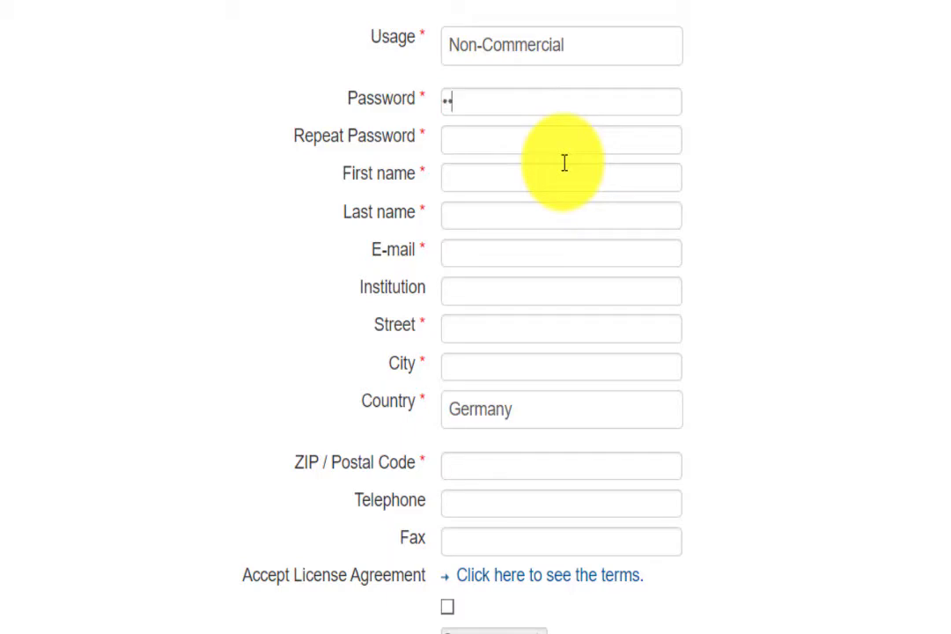
{"action": "type", "text": "67890"}
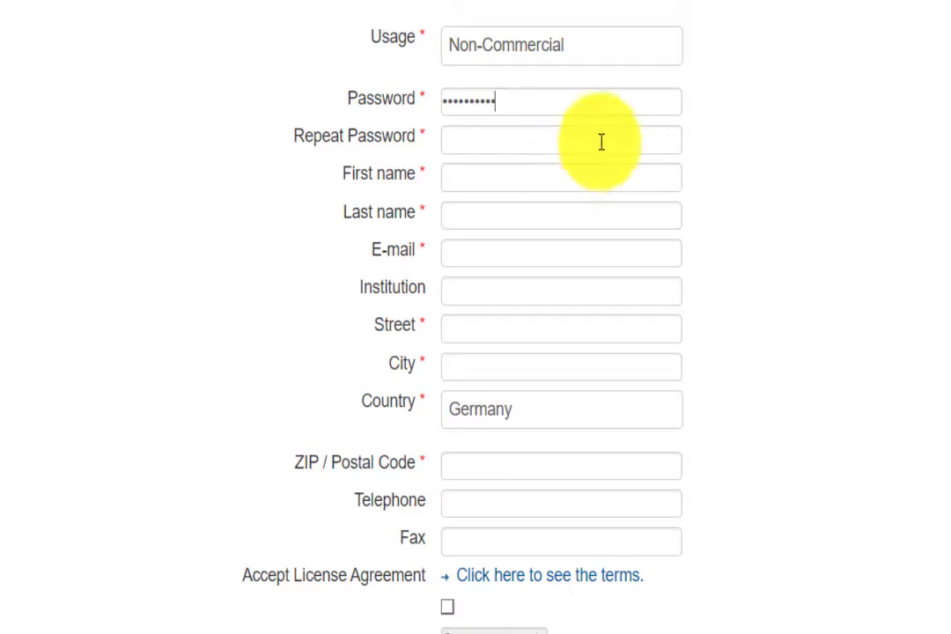
{"action": "left_click", "coordinate": [536, 136]}
{"action": "type", "text": "1"}
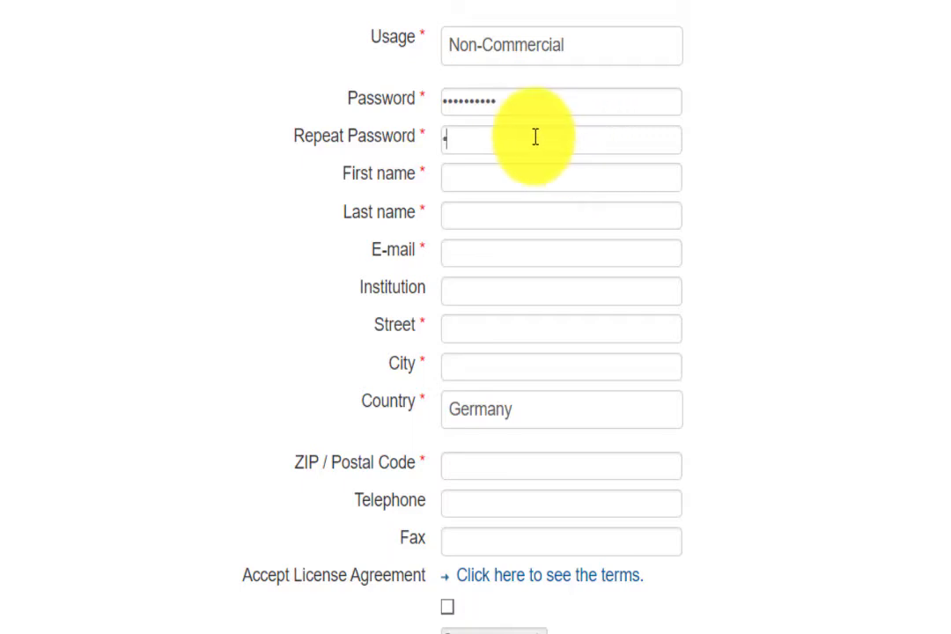
{"action": "type", "text": "234567890"}
{"action": "left_click_drag", "start_coordinate": [510, 102], "coordinate": [358, 99]}
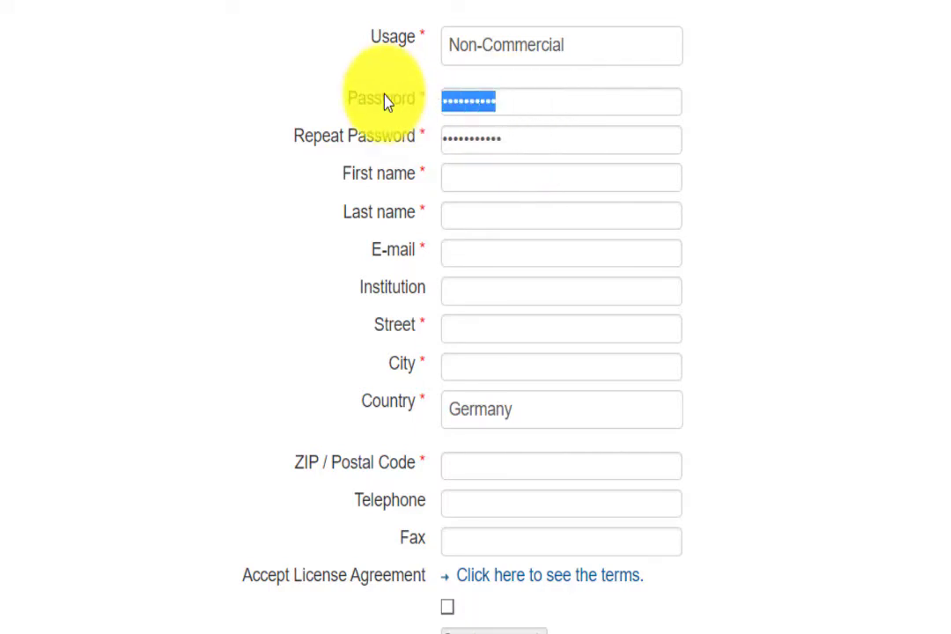
{"action": "type", "text": "12345678"}
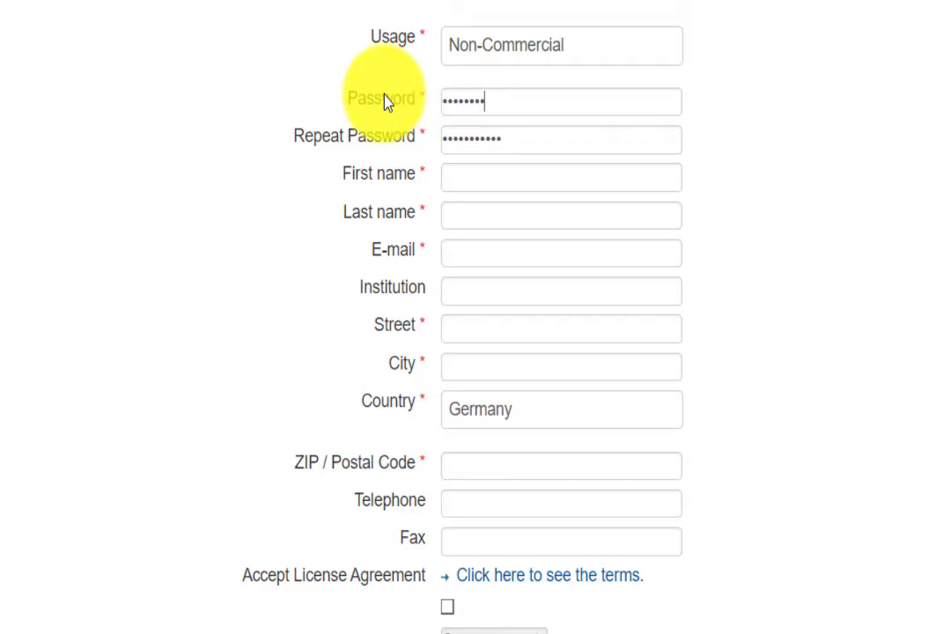
{"action": "type", "text": "901"}
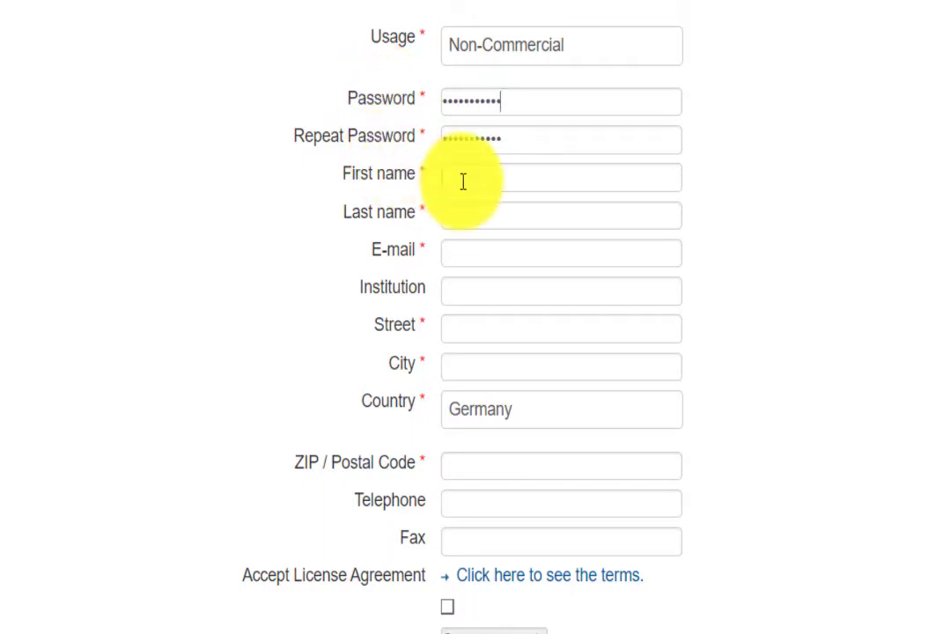
Step: Fill in the first name, last name and e-mail address, correcting a typo in the e-mail
{"action": "left_click", "coordinate": [477, 186]}
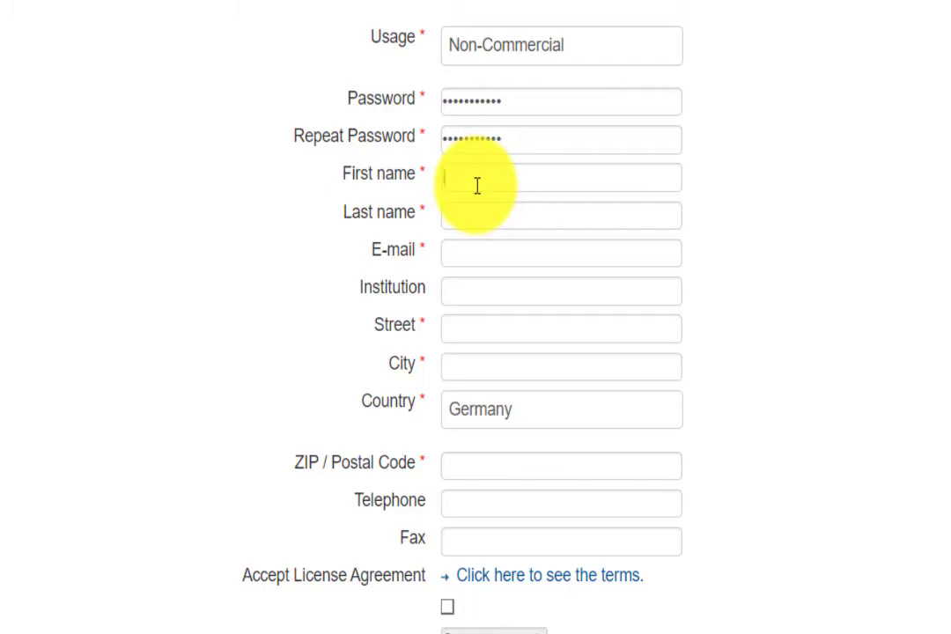
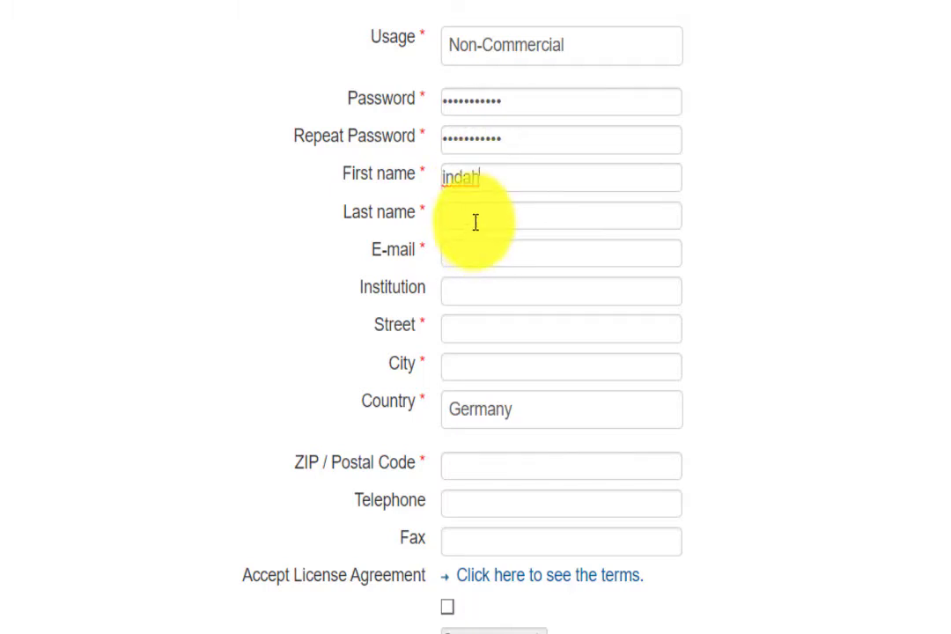
{"action": "left_click", "coordinate": [475, 218]}
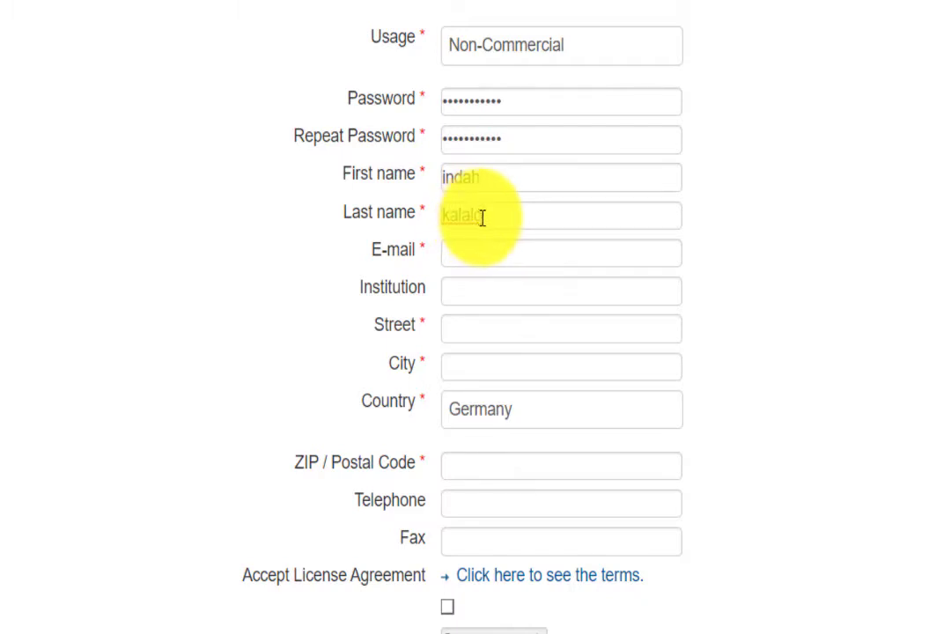
{"action": "left_click", "coordinate": [473, 254]}
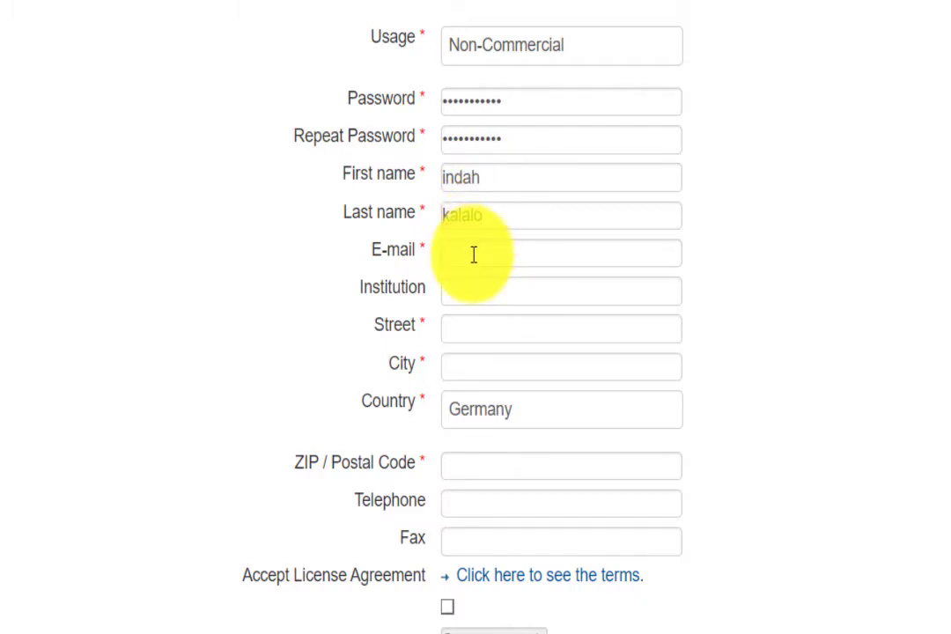
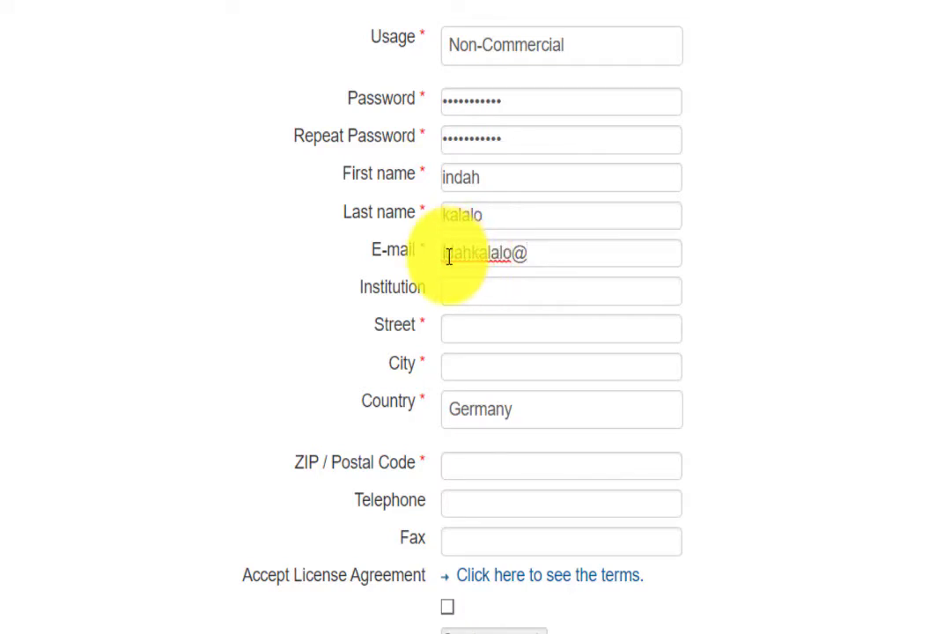
{"action": "left_click", "coordinate": [448, 256]}
{"action": "type", "text": "n"}
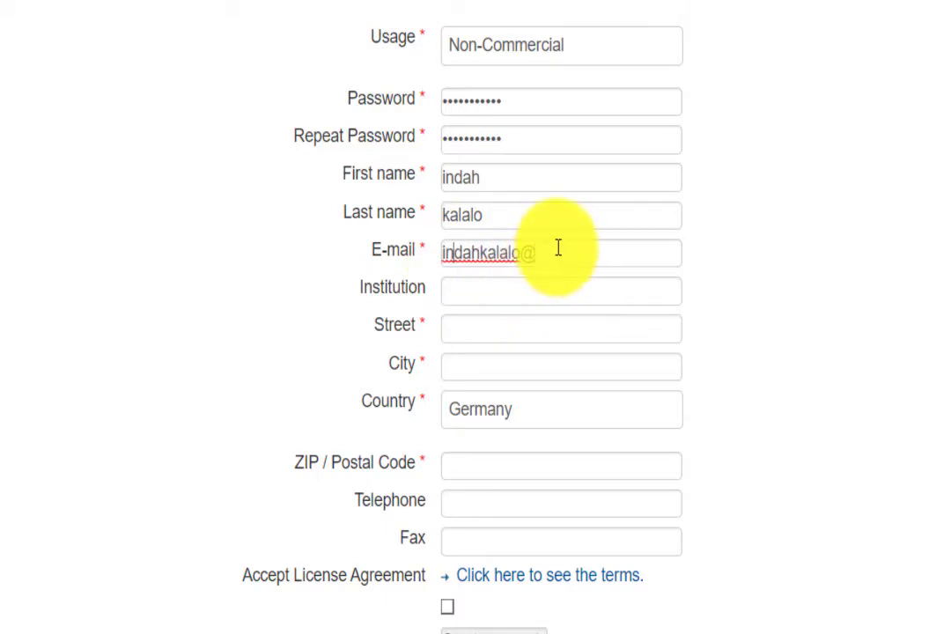
{"action": "left_click", "coordinate": [558, 252]}
{"action": "type", "text": "gmail.com"}
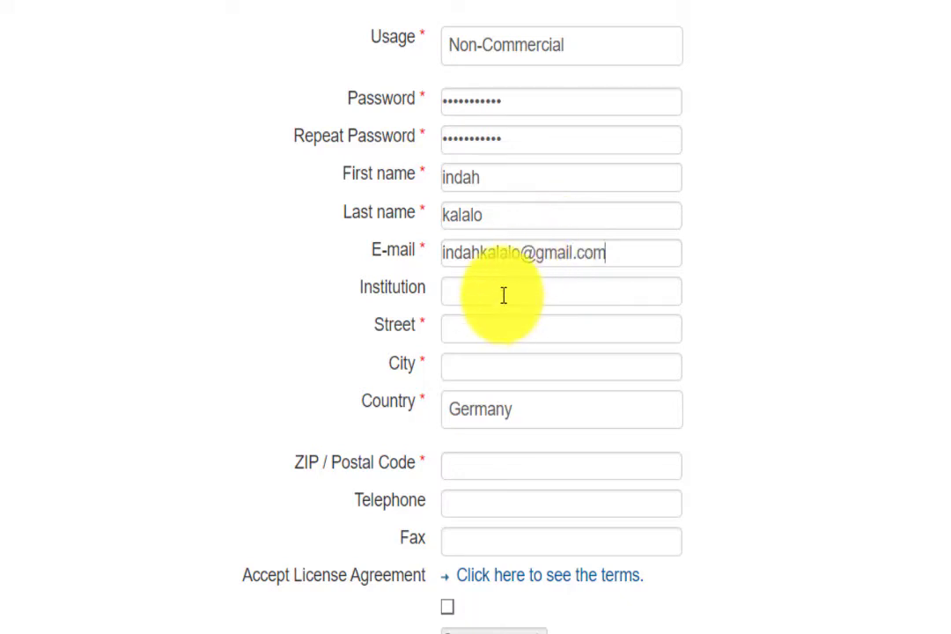
Step: Enter the institution, the street address and the city
{"action": "left_click", "coordinate": [503, 295]}
{"action": "type", "text": "universitas lampung"}
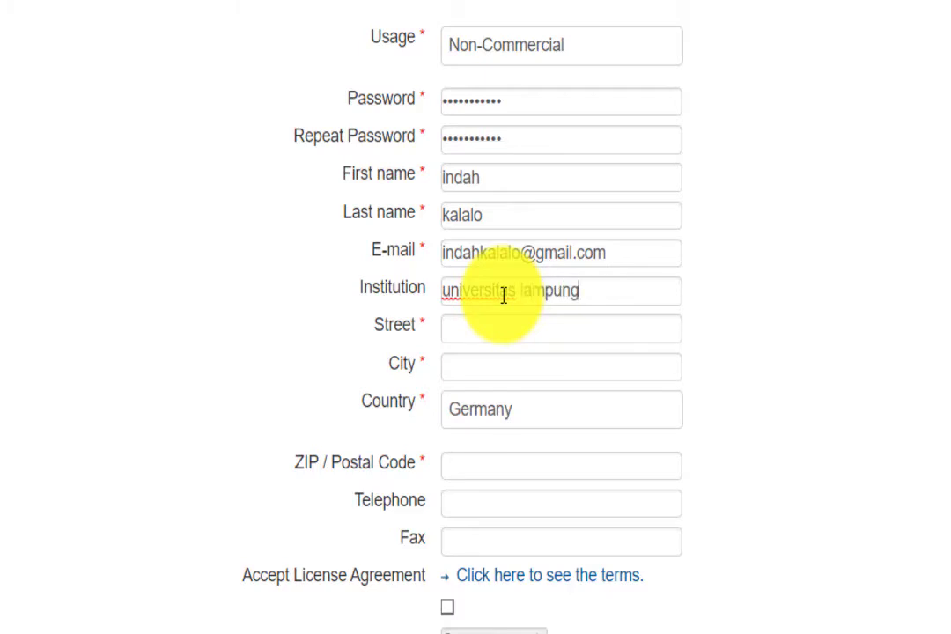
{"action": "left_click", "coordinate": [501, 325]}
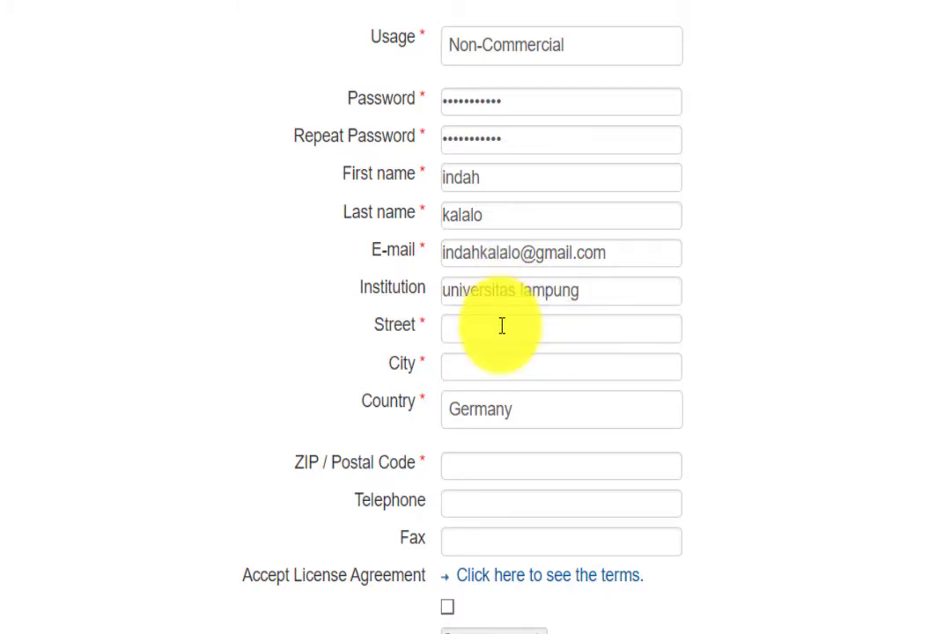
{"action": "type", "text": "jl sumantri brod"}
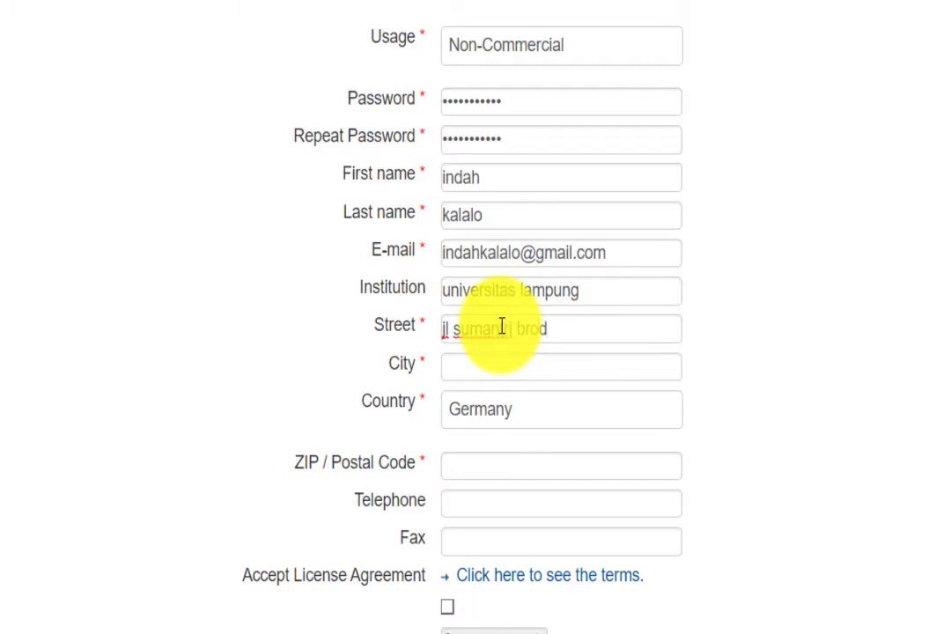
{"action": "type", "text": "jonegoro"}
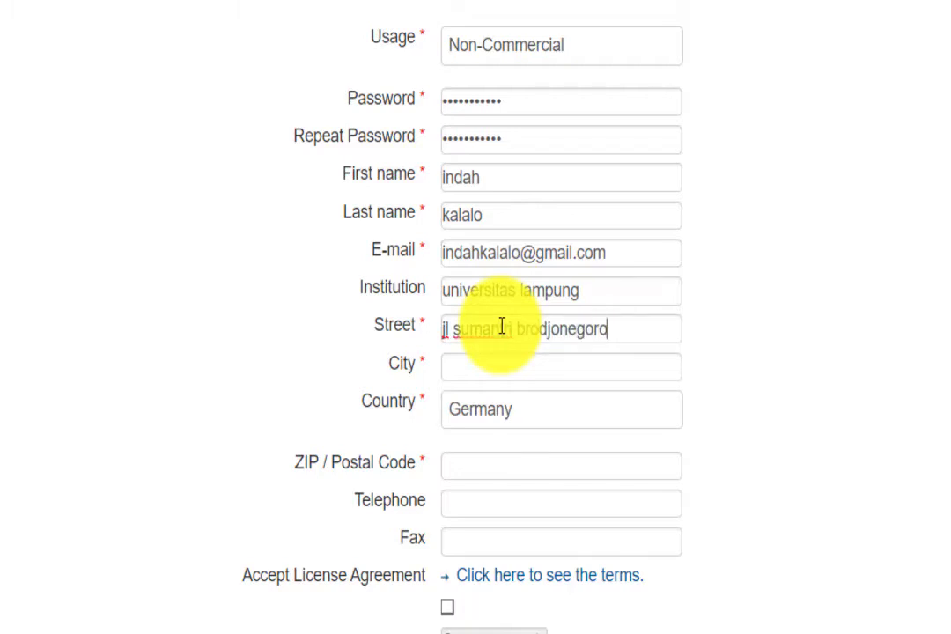
{"action": "type", "text": " nd"}
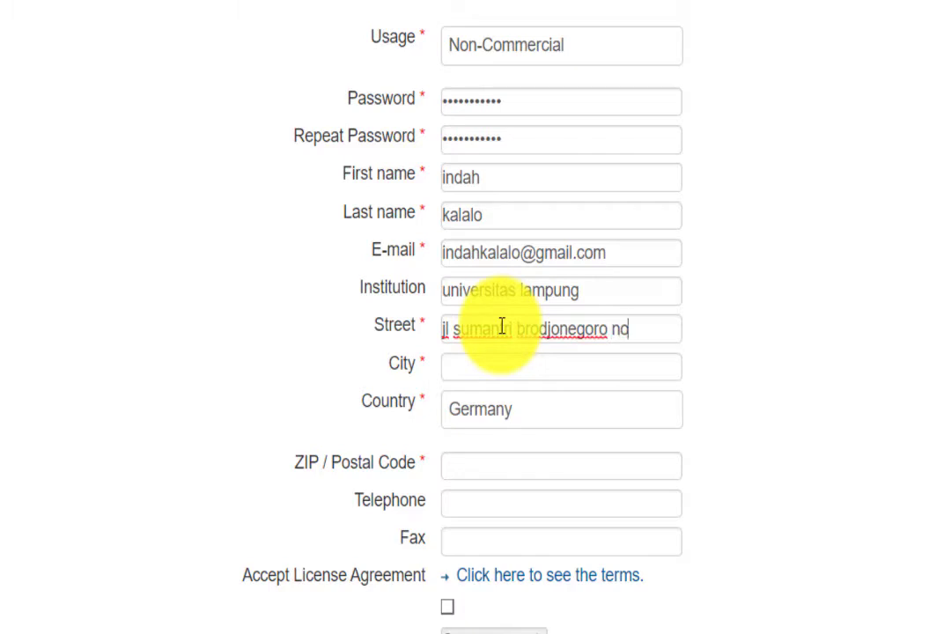
{"action": "type", "text": ".1"}
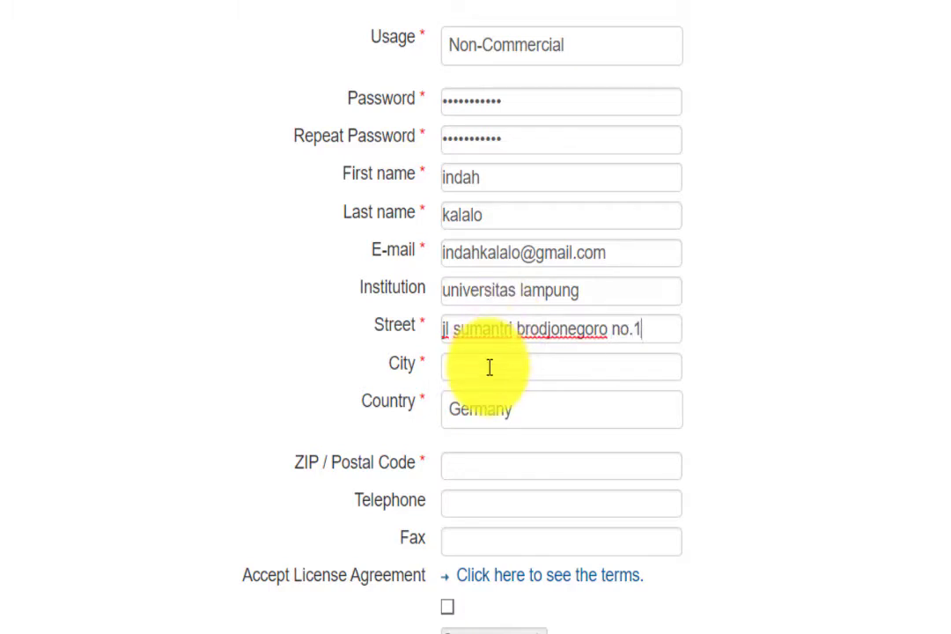
{"action": "left_click", "coordinate": [490, 372]}
{"action": "type", "text": "bandar"}
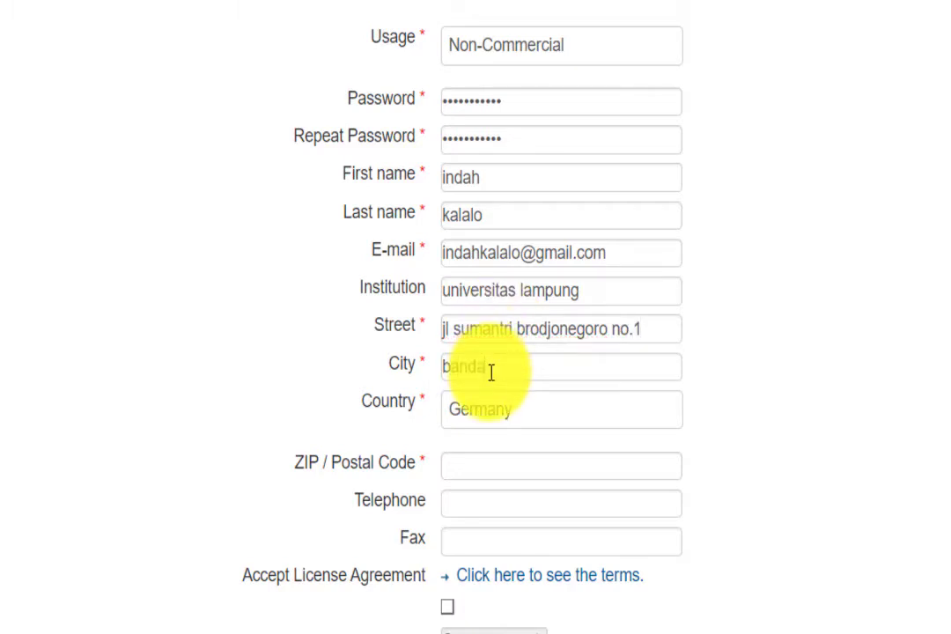
{"action": "type", "text": " lampung"}
Step: Choose Indonesia from the Country dropdown
{"action": "left_click", "coordinate": [510, 417]}
{"action": "scroll", "coordinate": [511, 251], "scroll_direction": "down", "scroll_amount": 6}
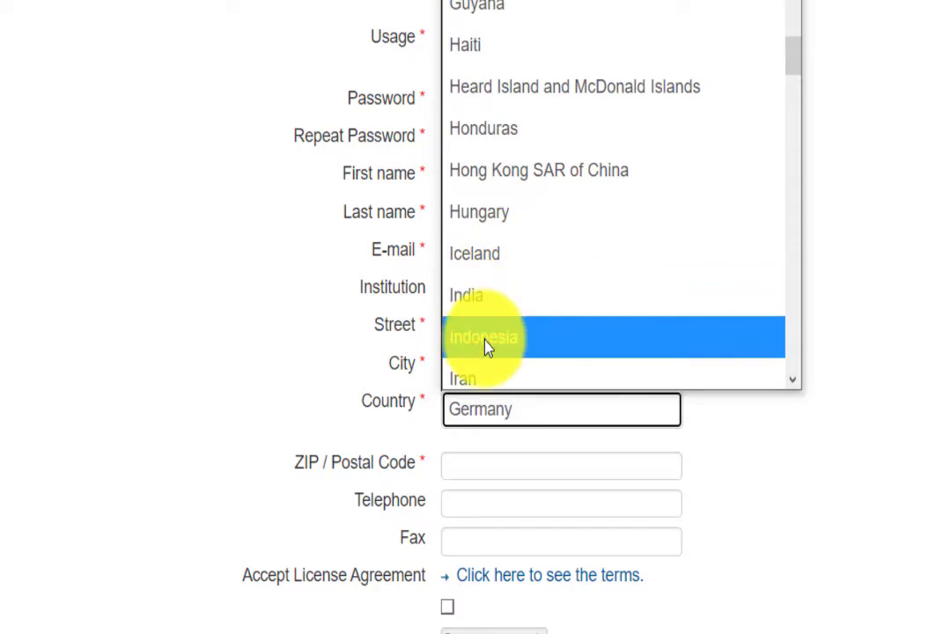
{"action": "left_click", "coordinate": [488, 342]}
Step: Enter the postal code in the ZIP / Postal Code field
{"action": "left_click", "coordinate": [494, 459]}
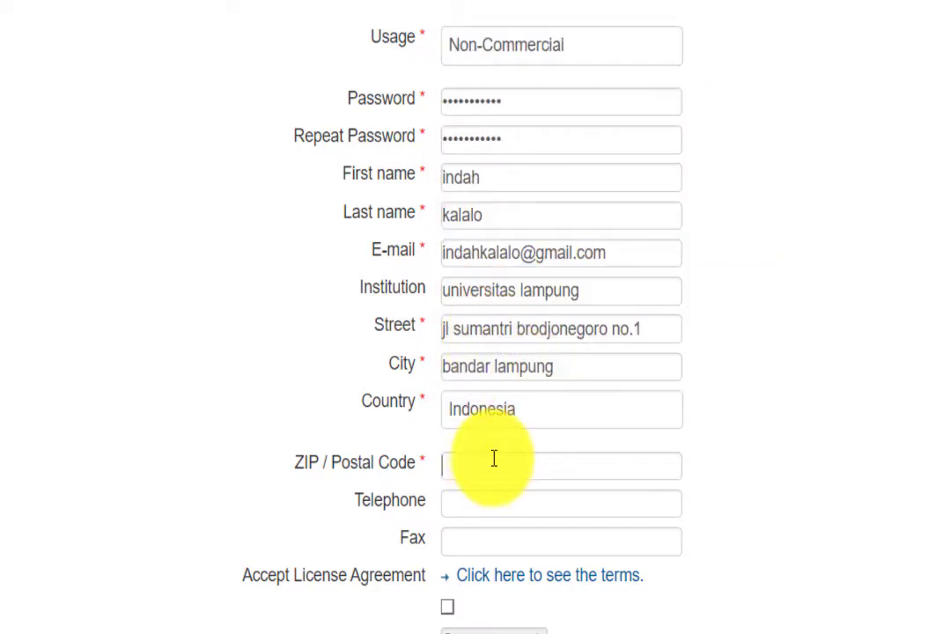
{"action": "key", "text": "Return"}
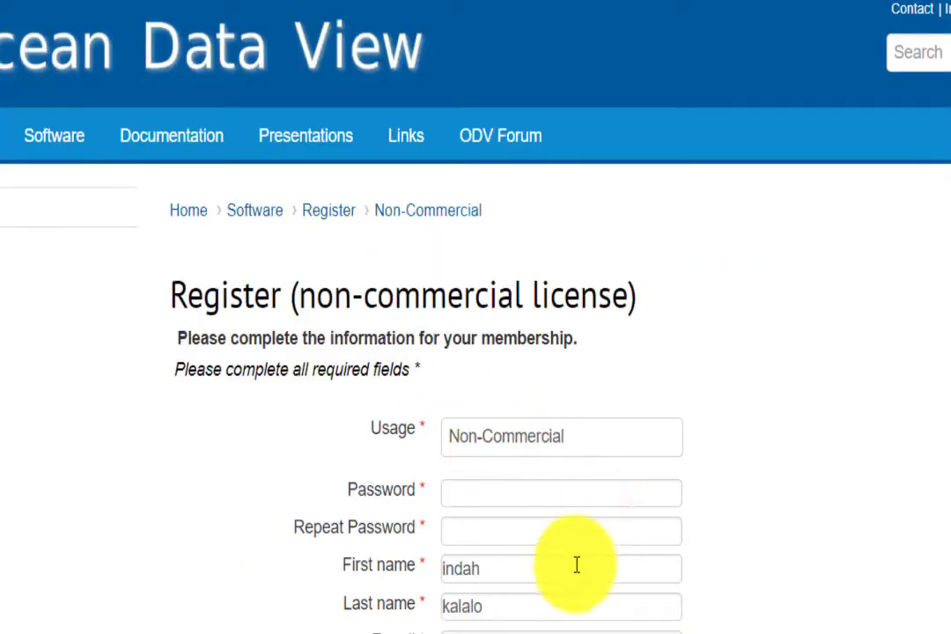
{"action": "scroll", "coordinate": [575, 567], "scroll_direction": "down", "scroll_amount": 5}
{"action": "type", "text": "3514"}
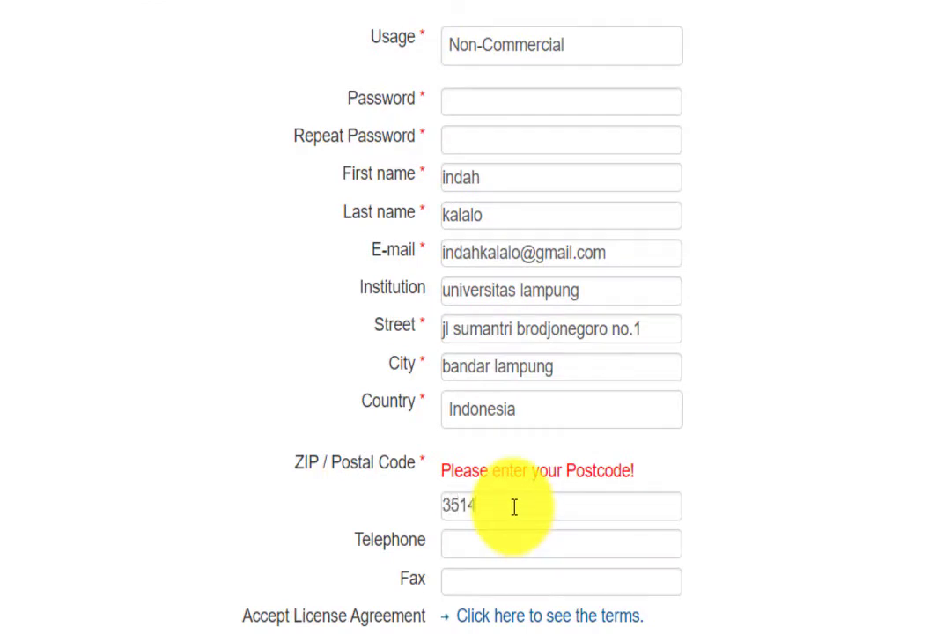
{"action": "type", "text": "5"}
{"action": "left_click", "coordinate": [486, 554]}
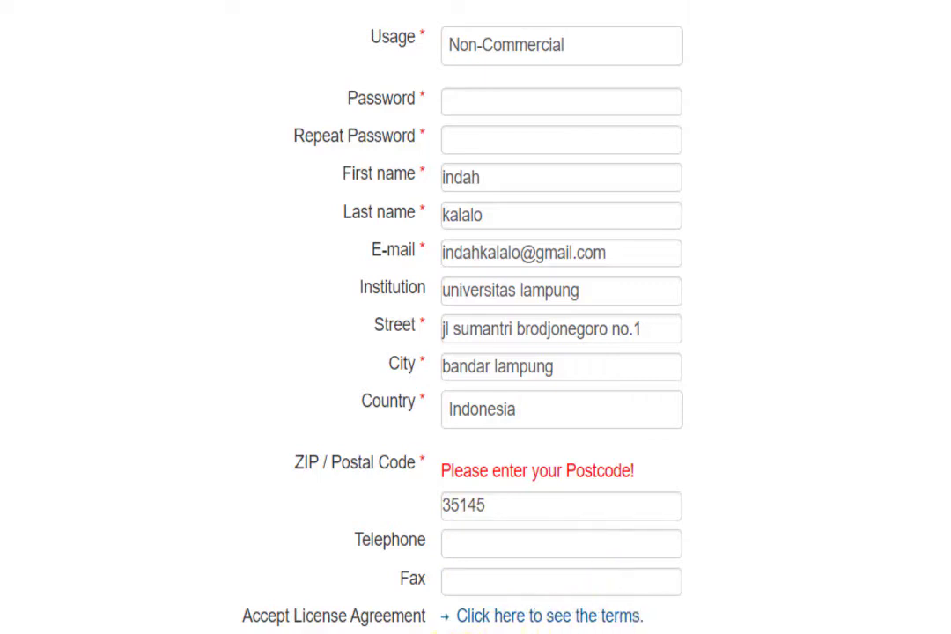
Step: Accept the licence agreement and create the ODV account
{"action": "scroll", "coordinate": [616, 627], "scroll_direction": "down", "scroll_amount": 1}
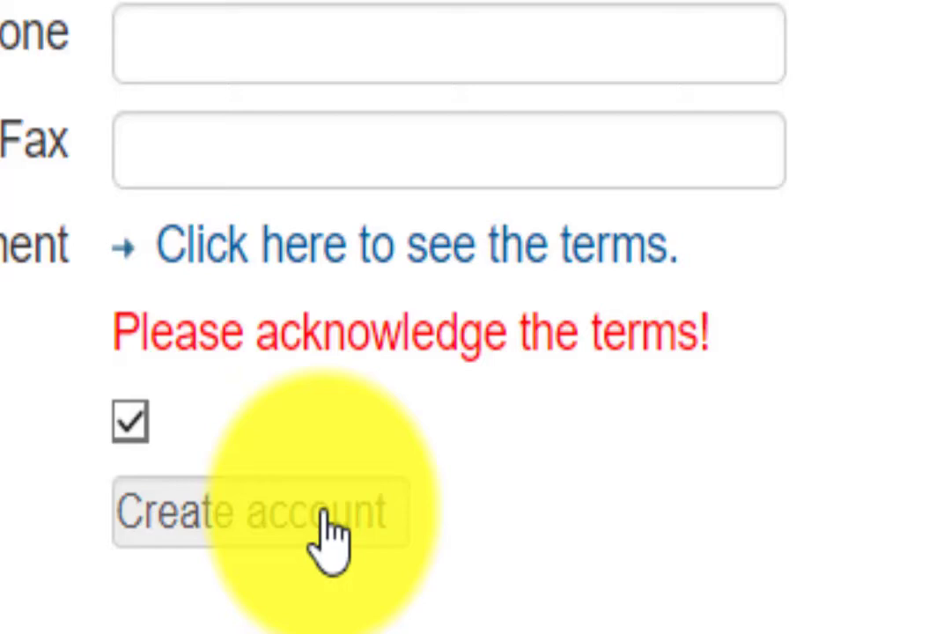
{"action": "left_click", "coordinate": [330, 528]}
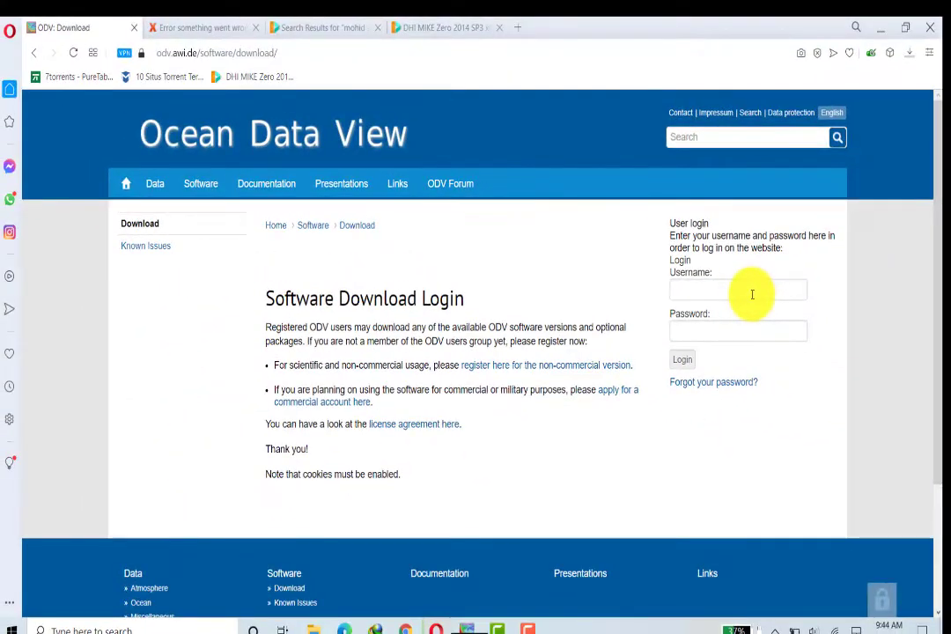
Step: Enter the login username, accepting its autocomplete suggestion
{"action": "left_click", "coordinate": [752, 293]}
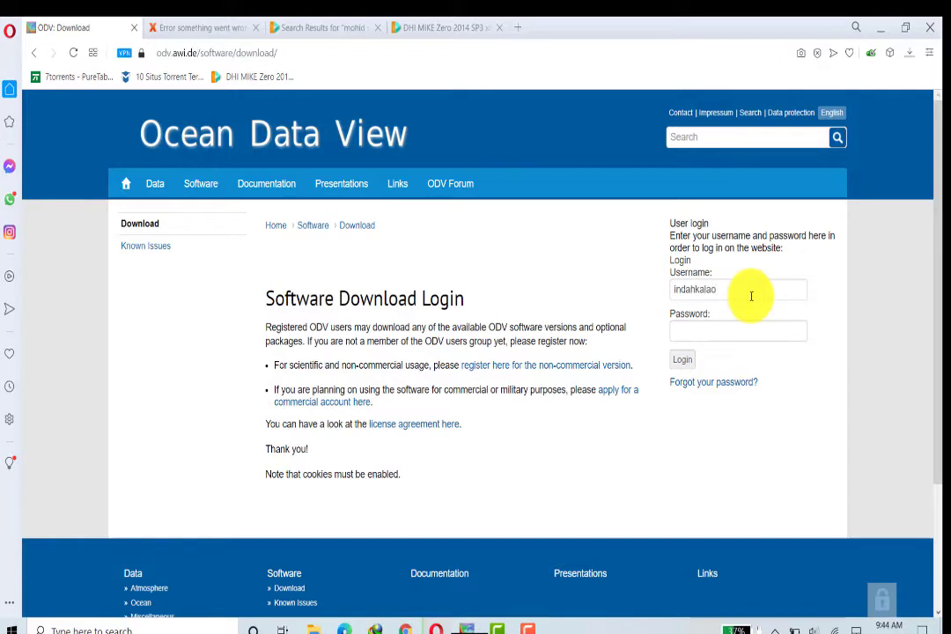
{"action": "left_click", "coordinate": [735, 333]}
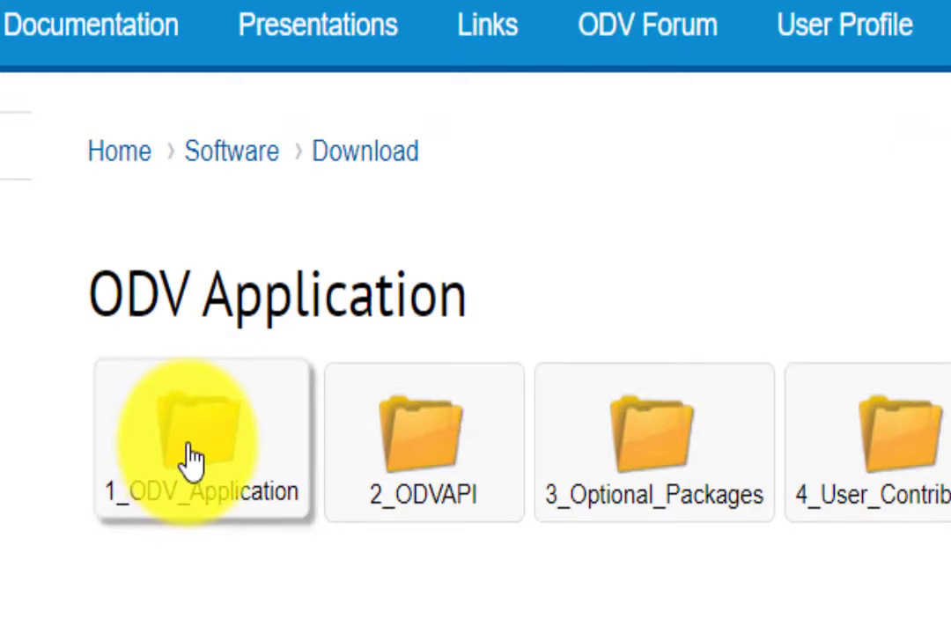
Step: Download odv_5.4.0_w64.exe from 1_ODV_Application > Latest_Version > Windows > 64_bit
{"action": "left_click", "coordinate": [193, 459]}
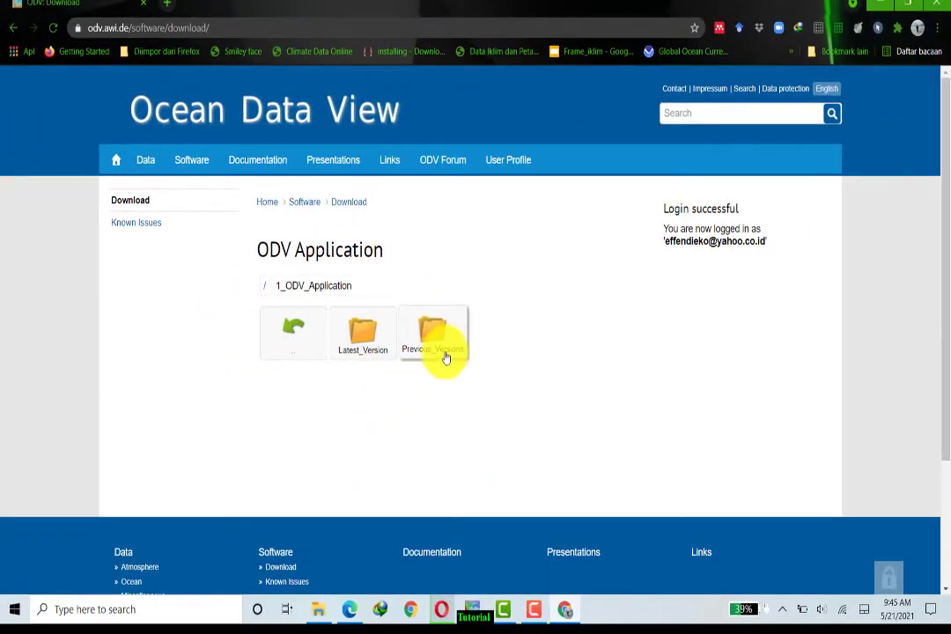
{"action": "left_click", "coordinate": [373, 333]}
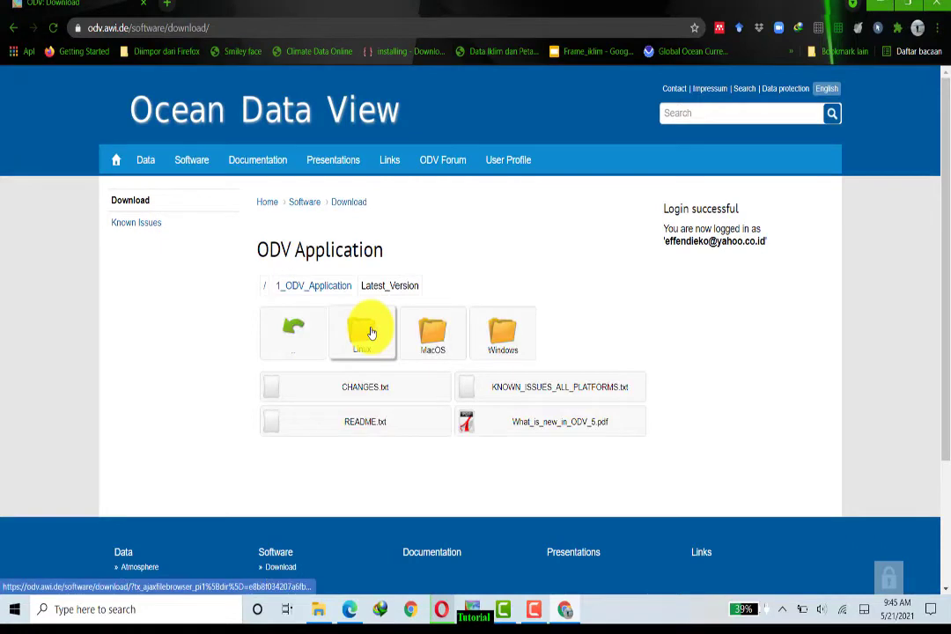
{"action": "left_click", "coordinate": [505, 346]}
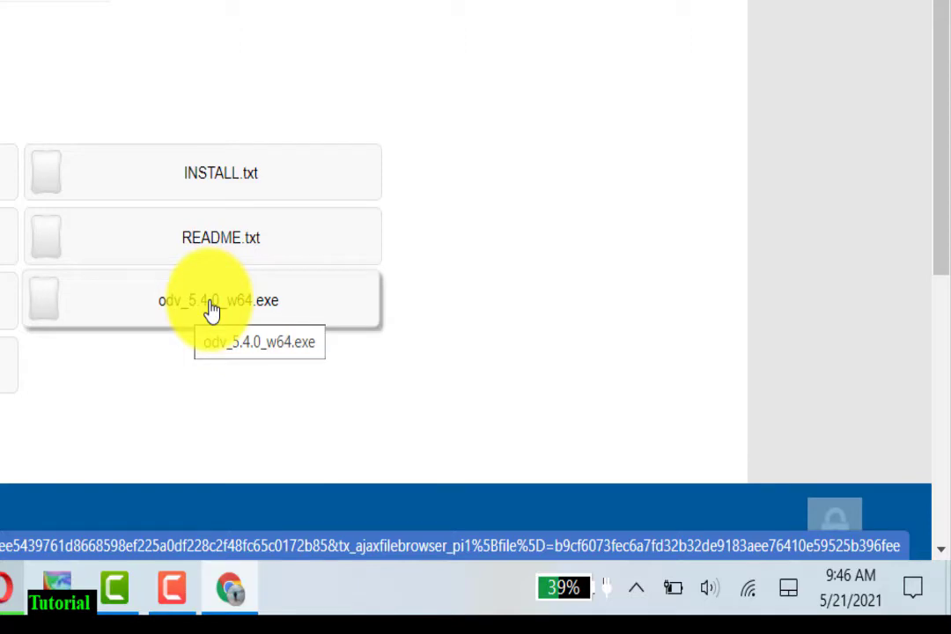
{"action": "left_click", "coordinate": [213, 308]}
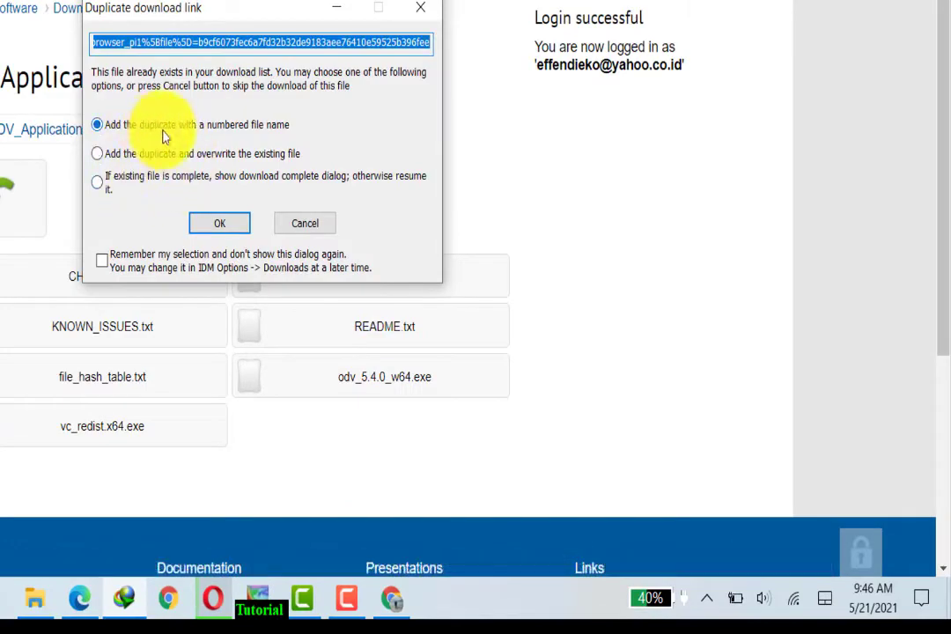
{"action": "left_click", "coordinate": [219, 222]}
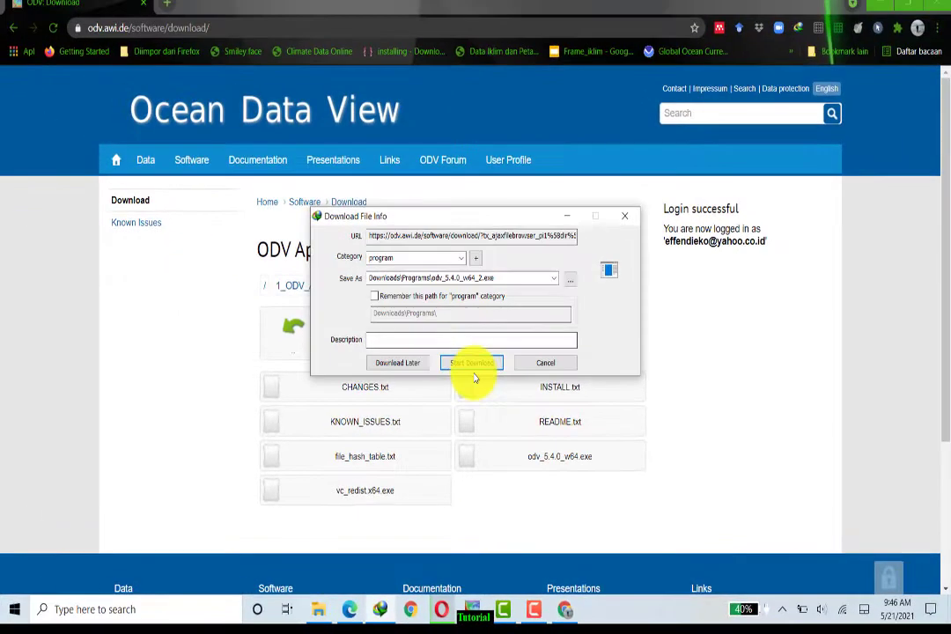
{"action": "left_click", "coordinate": [471, 362]}
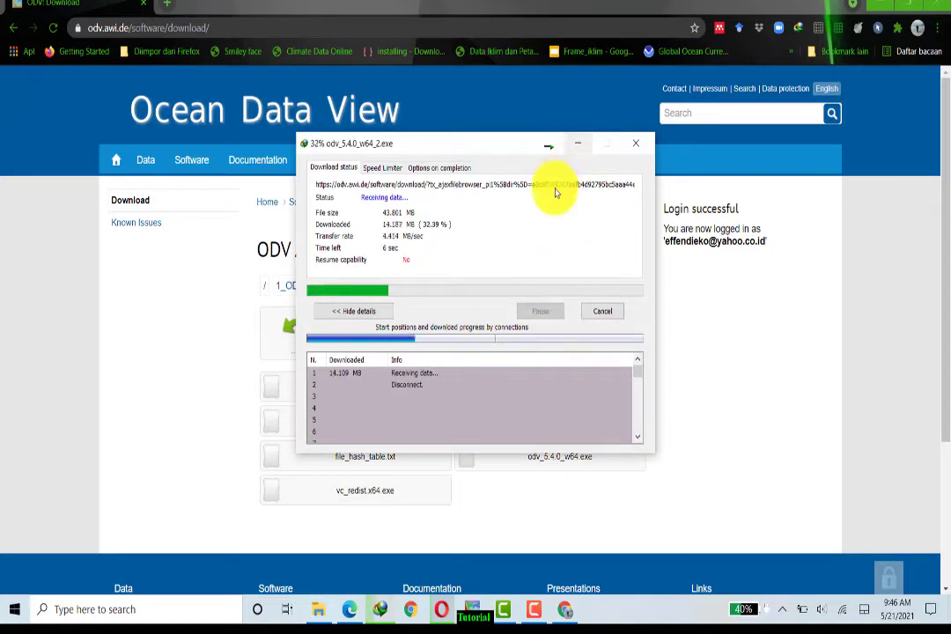
{"action": "left_click", "coordinate": [578, 147]}
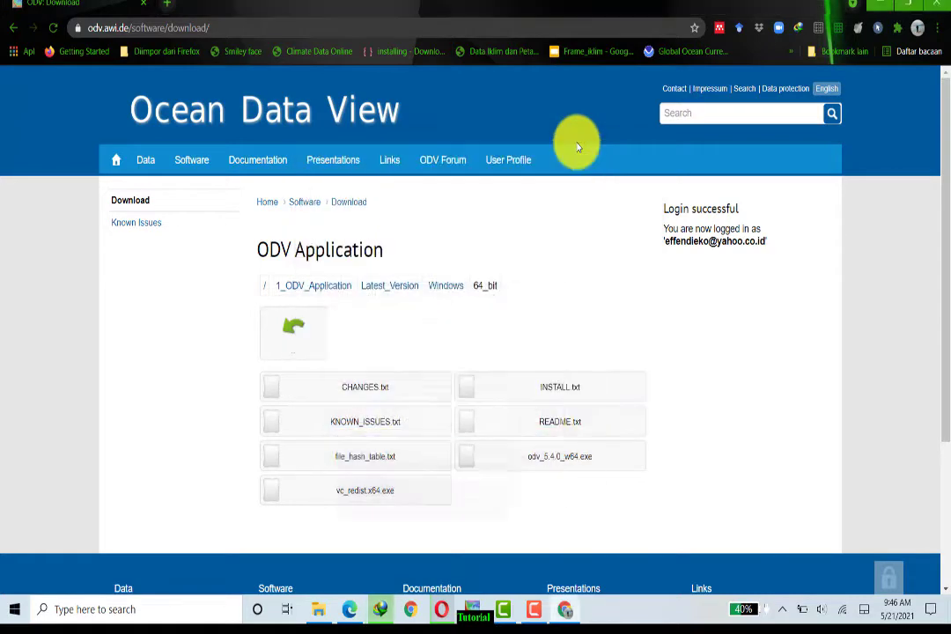
Step: Download odv_4.7.10_w32.exe from Previous_Versions > 2_Version_4.7 > Windows > 32_bit
{"action": "left_click", "coordinate": [333, 288]}
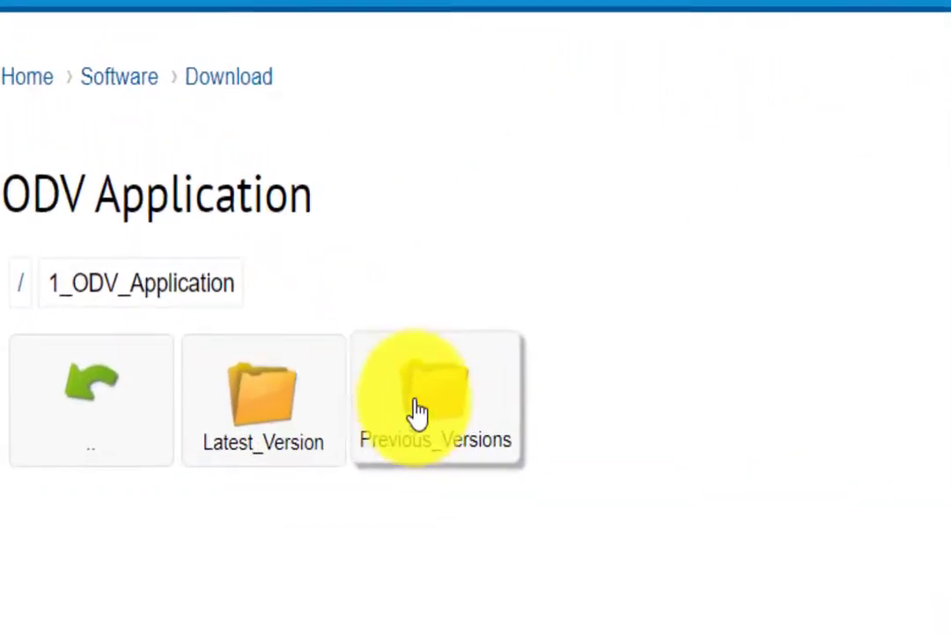
{"action": "left_click", "coordinate": [418, 412]}
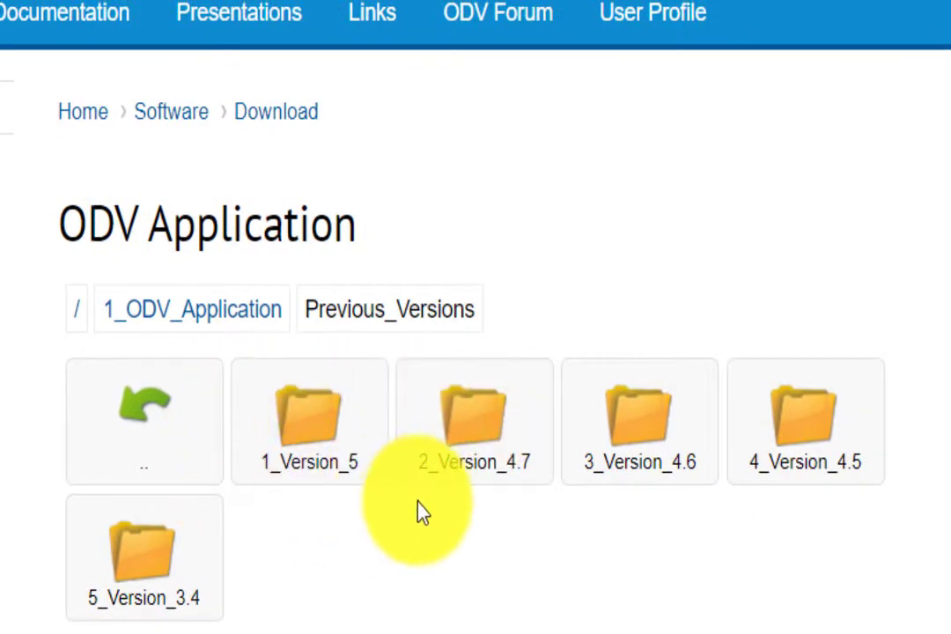
{"action": "left_click", "coordinate": [468, 445]}
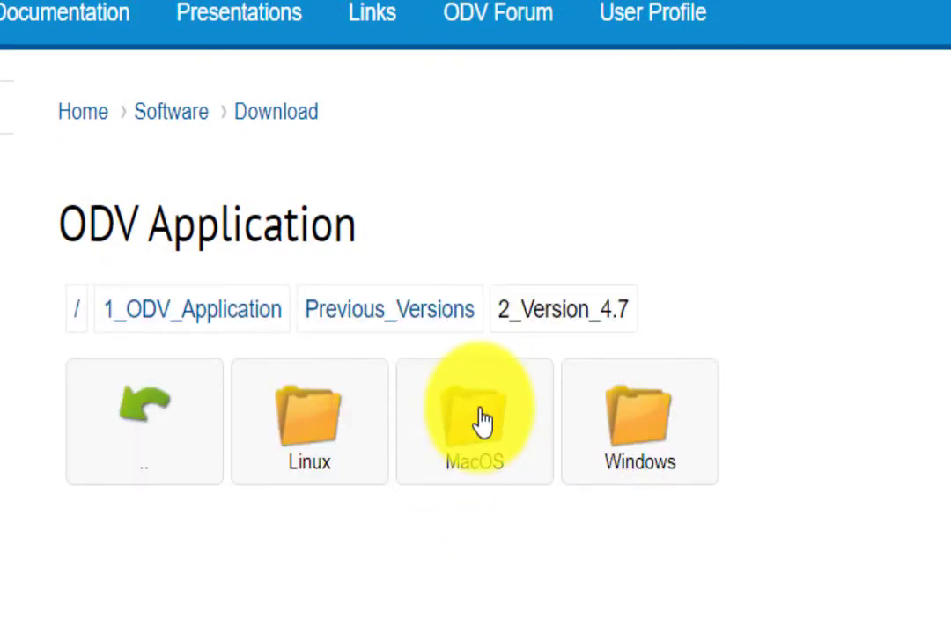
{"action": "left_click", "coordinate": [639, 423]}
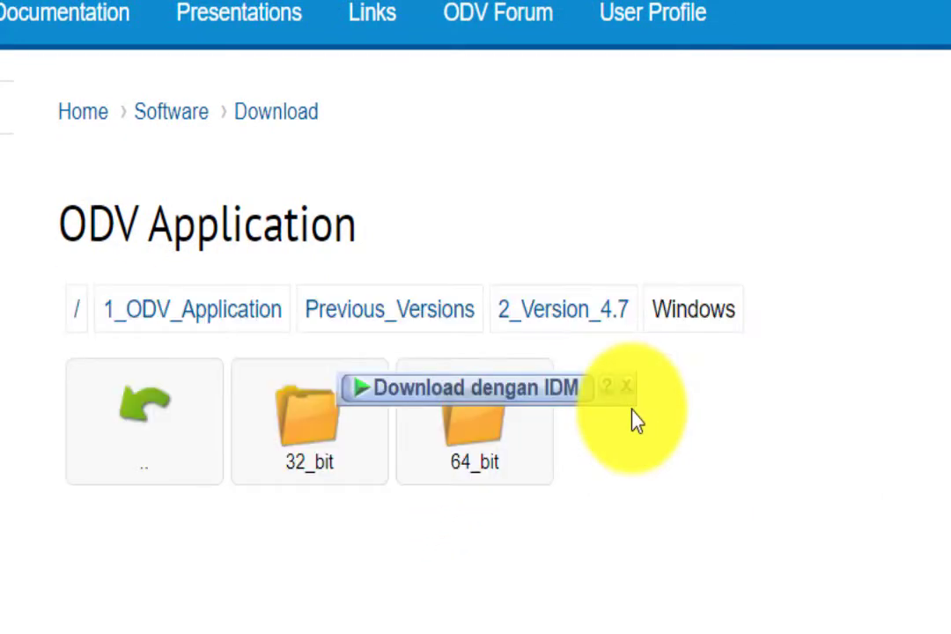
{"action": "left_click", "coordinate": [347, 465]}
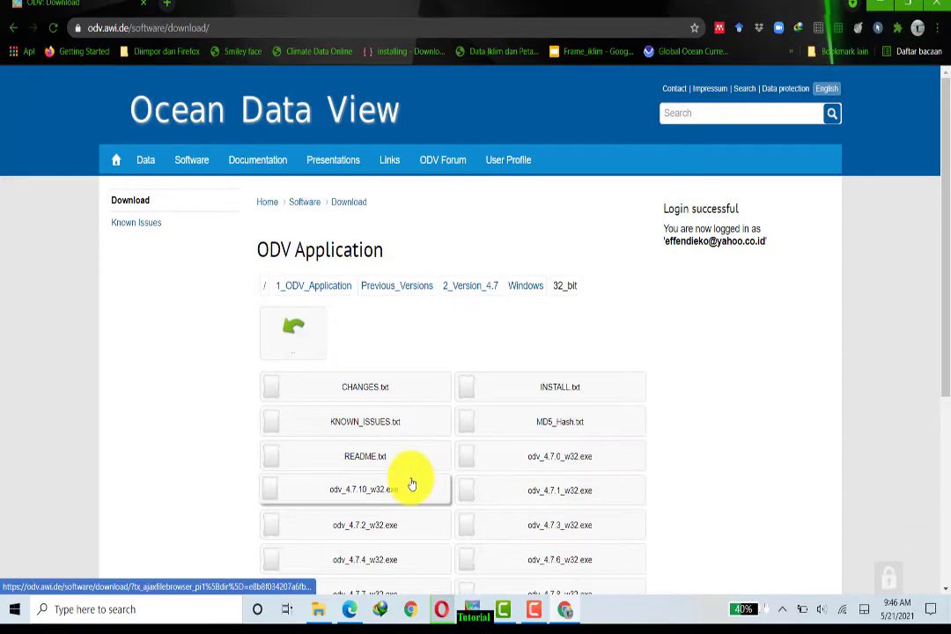
{"action": "scroll", "coordinate": [410, 485], "scroll_direction": "down", "scroll_amount": 2}
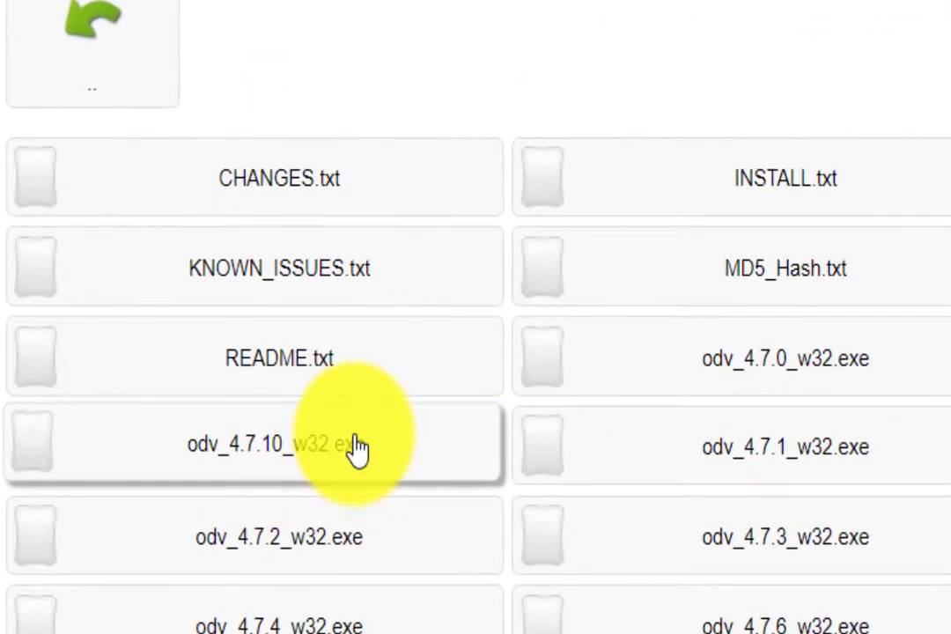
{"action": "left_click", "coordinate": [357, 447]}
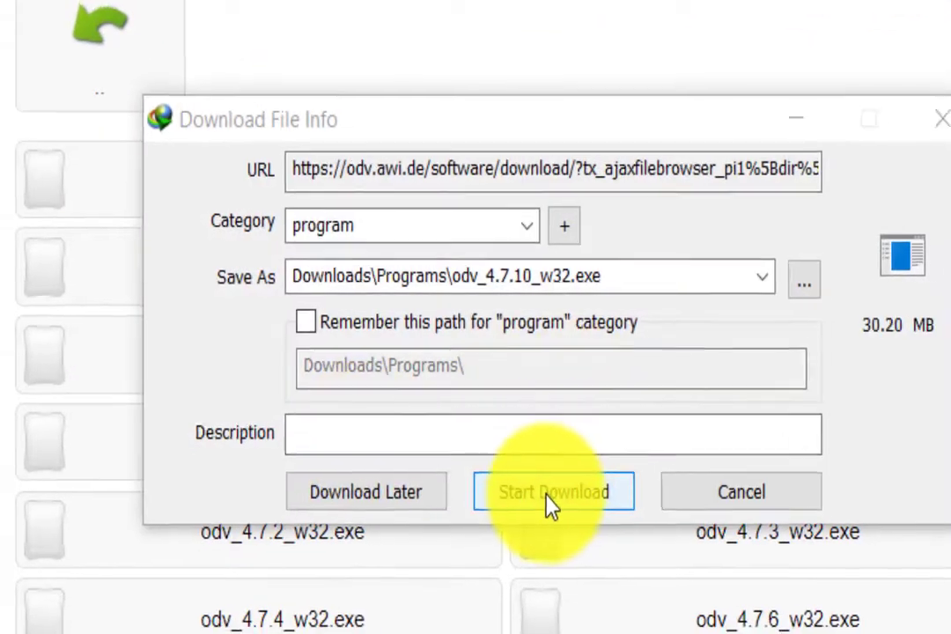
{"action": "left_click", "coordinate": [548, 497]}
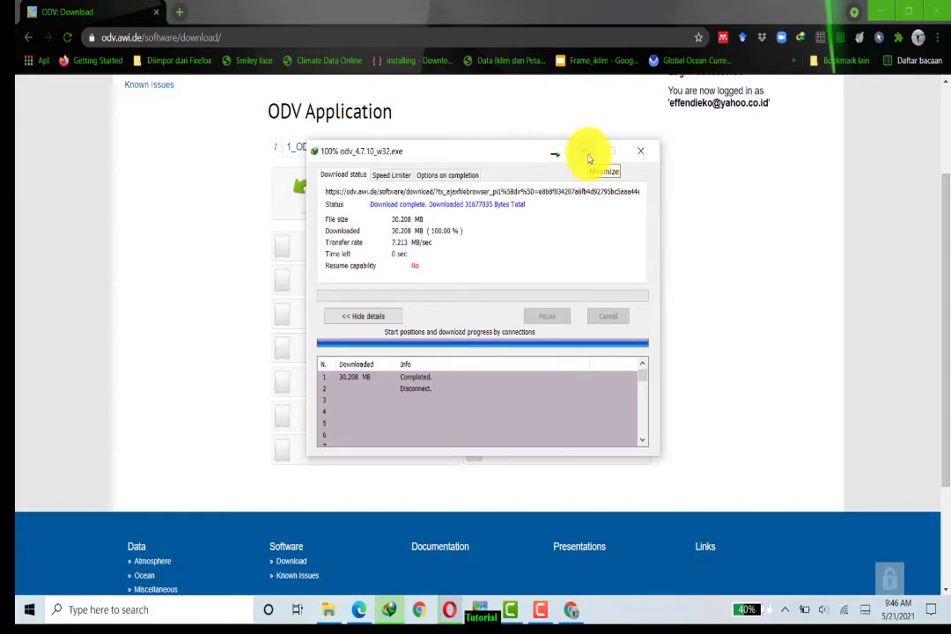
{"action": "left_click", "coordinate": [589, 157]}
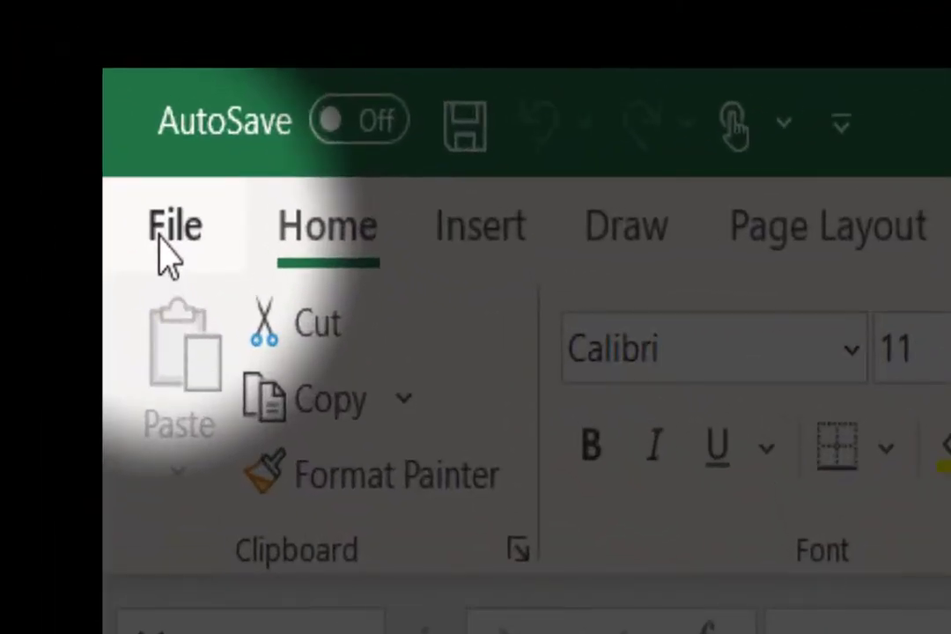
{"action": "left_click", "coordinate": [167, 231]}
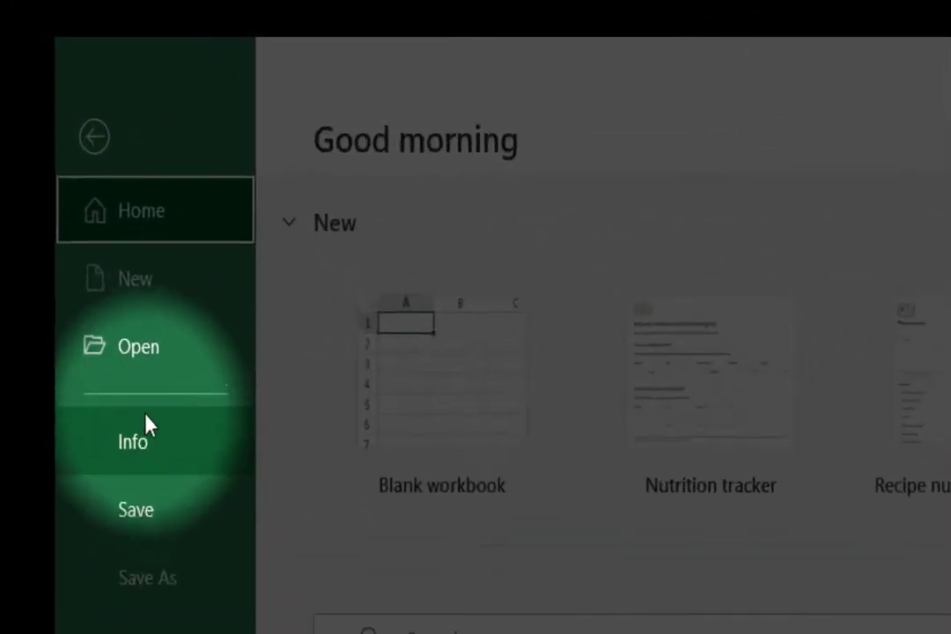
{"action": "left_click", "coordinate": [88, 222]}
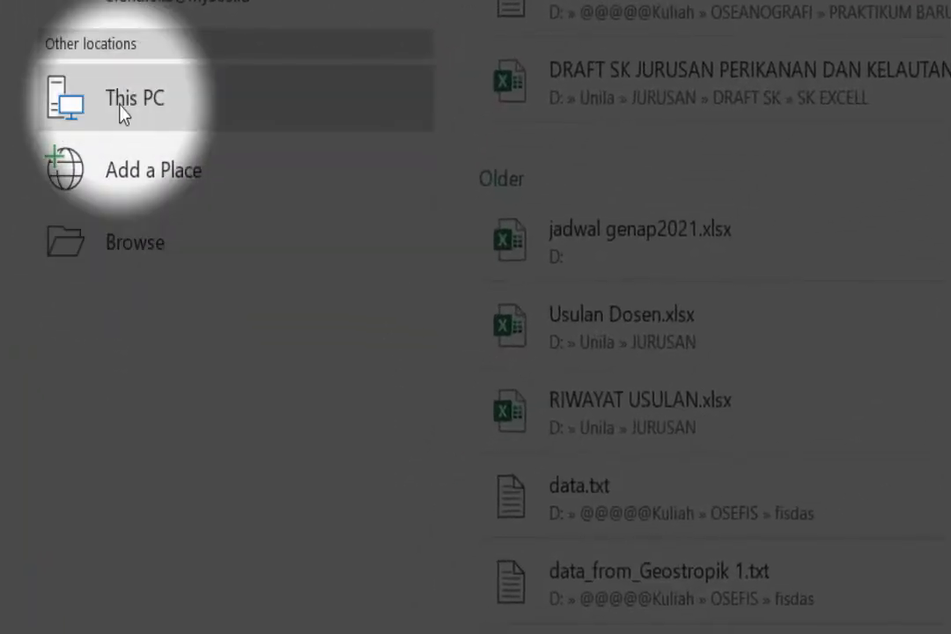
{"action": "left_click", "coordinate": [120, 105]}
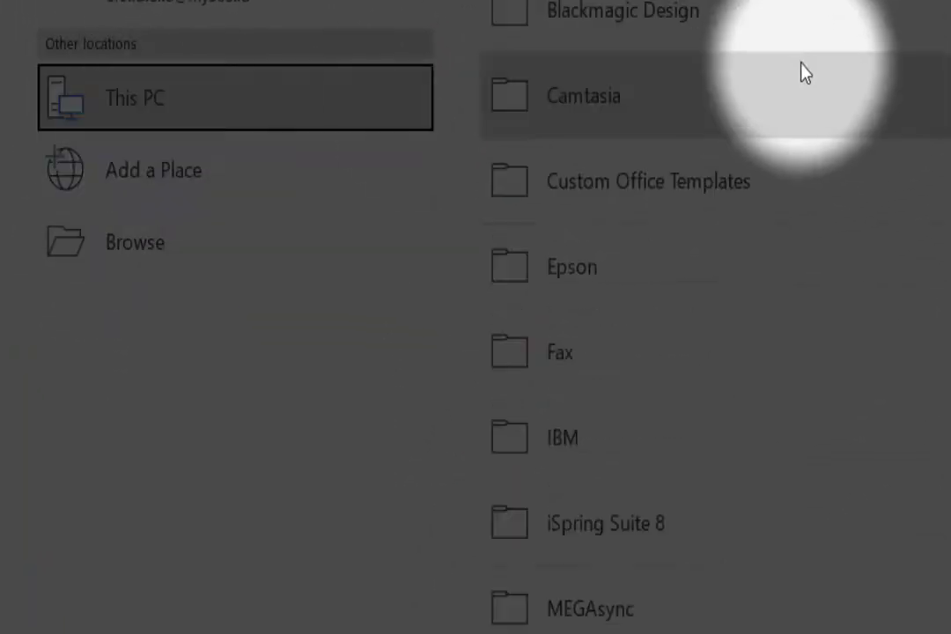
{"action": "left_click", "coordinate": [239, 224]}
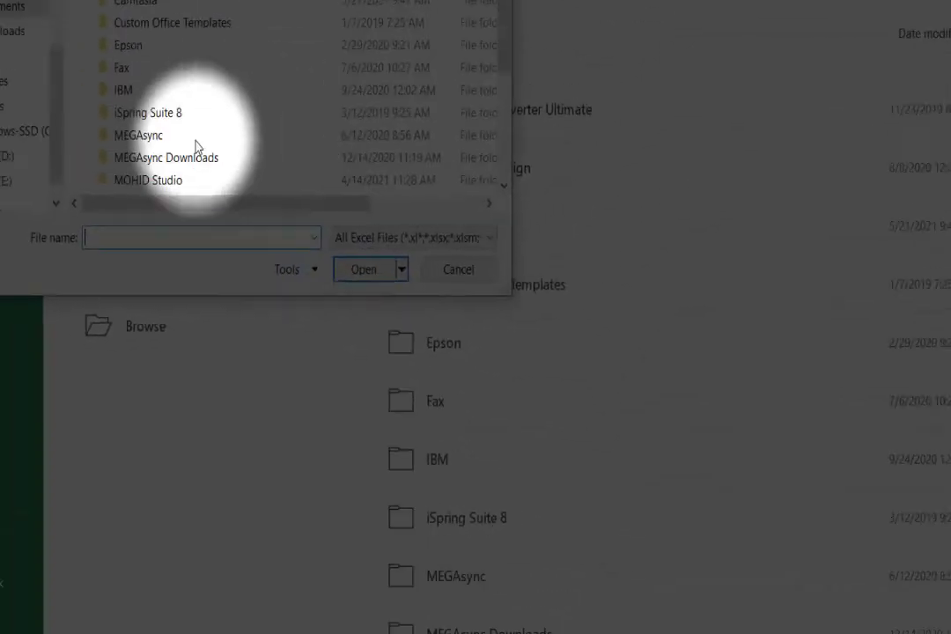
{"action": "left_click", "coordinate": [6, 152]}
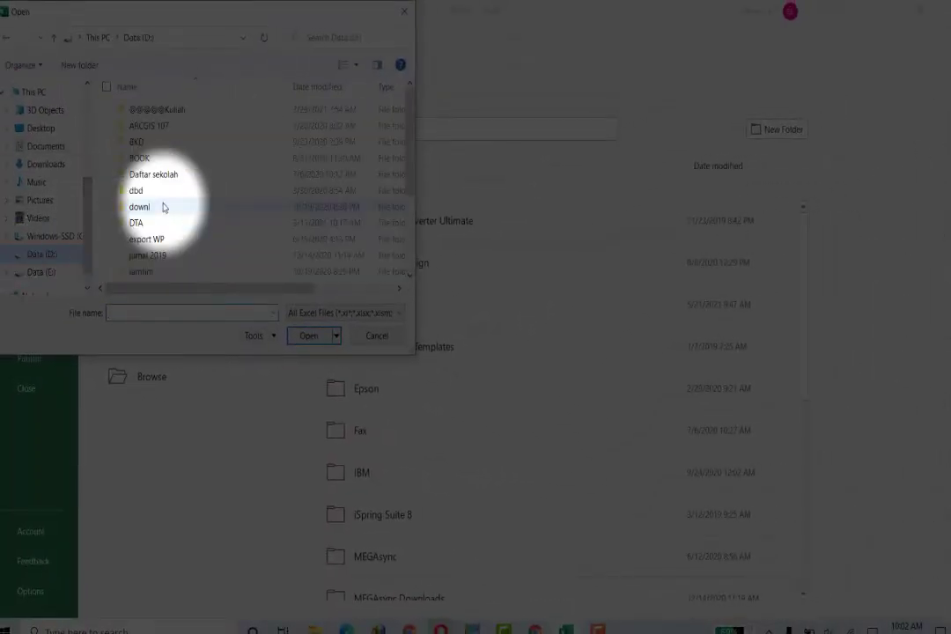
{"action": "double_click", "coordinate": [178, 112]}
{"action": "scroll", "coordinate": [182, 177], "scroll_direction": "down", "scroll_amount": 5}
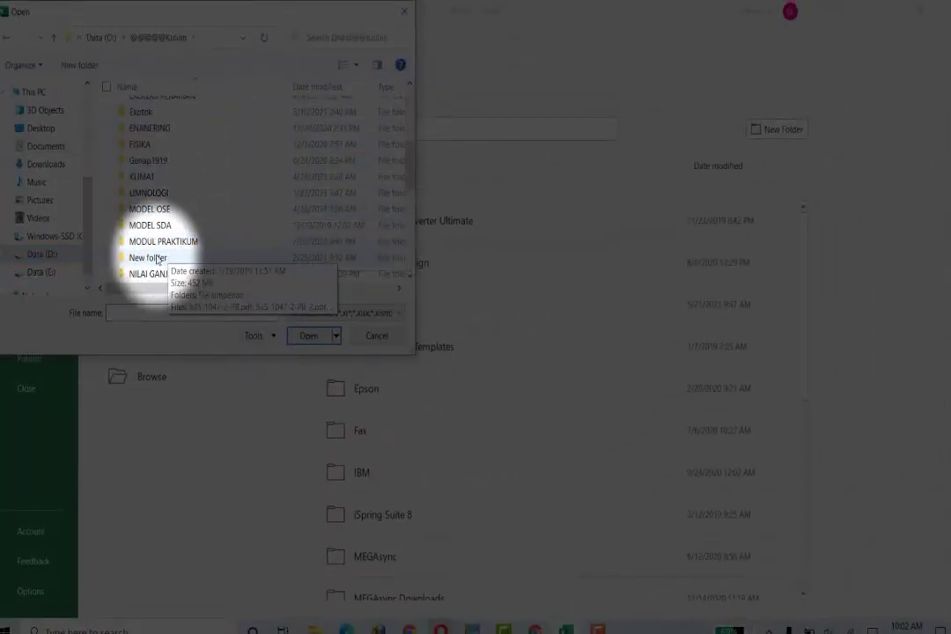
{"action": "scroll", "coordinate": [157, 260], "scroll_direction": "down", "scroll_amount": 3}
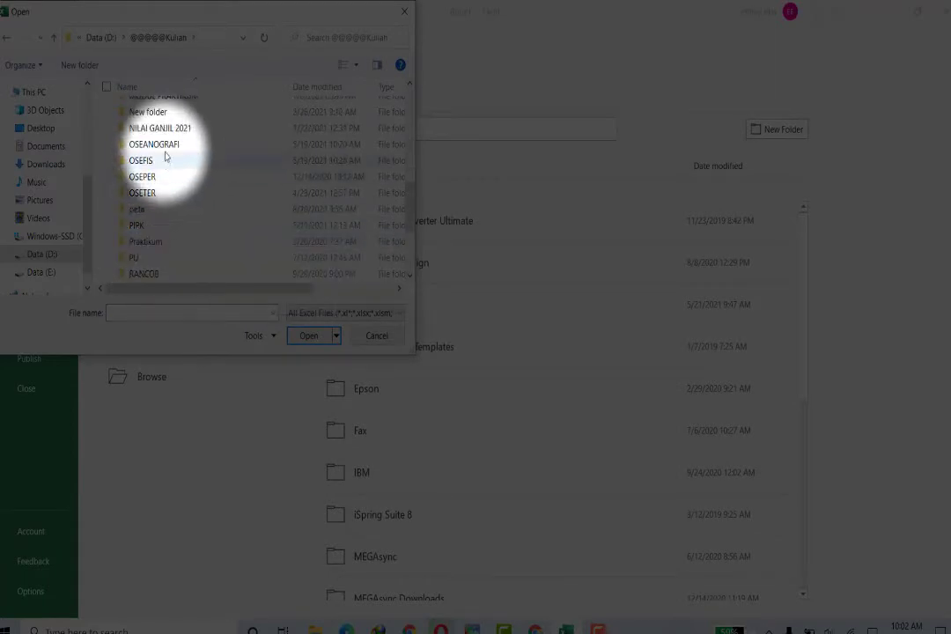
{"action": "double_click", "coordinate": [159, 144]}
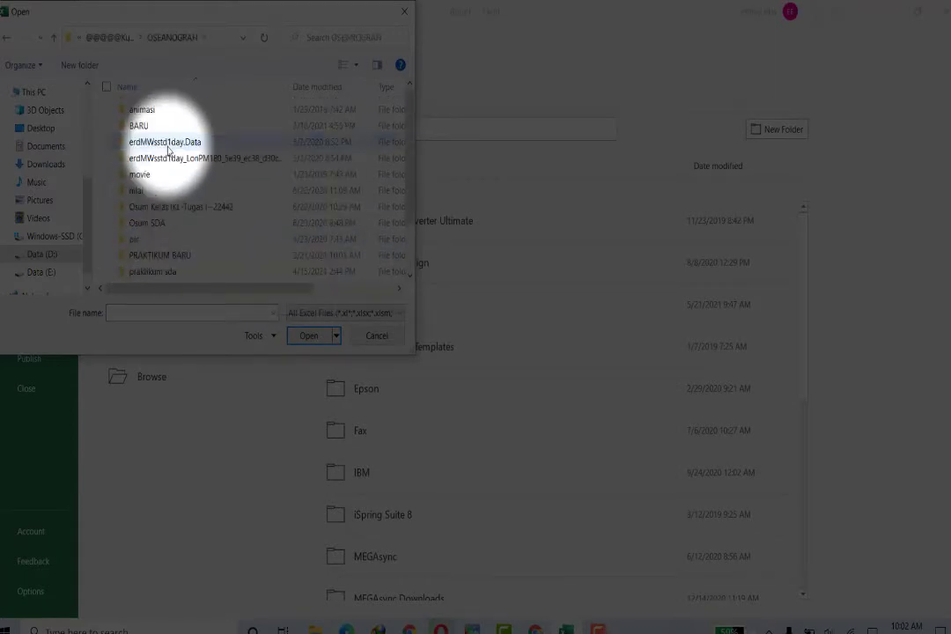
{"action": "double_click", "coordinate": [159, 255]}
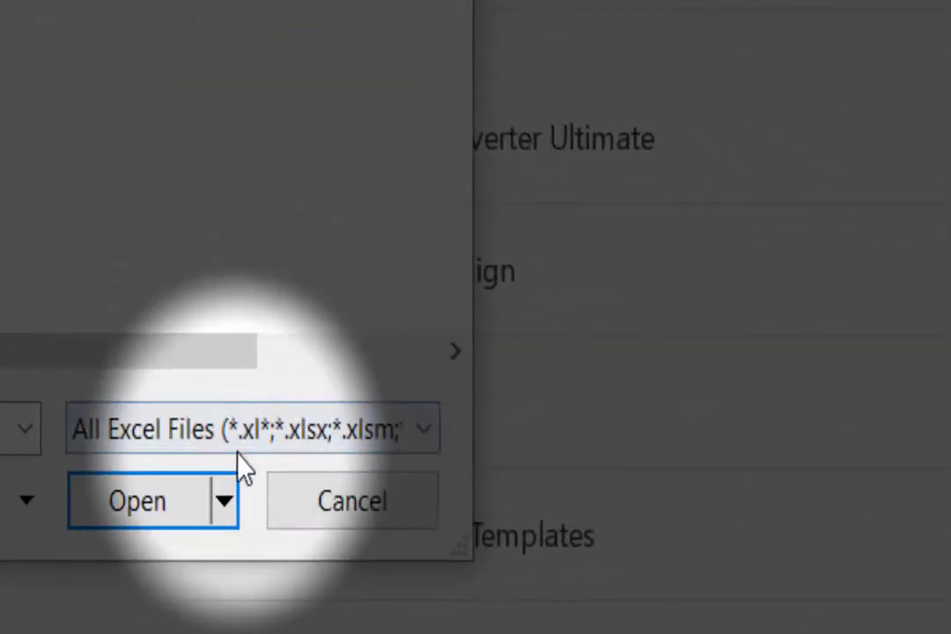
Step: Filter to All Files (*.*) and open Sample-odv.txt
{"action": "left_click", "coordinate": [250, 435]}
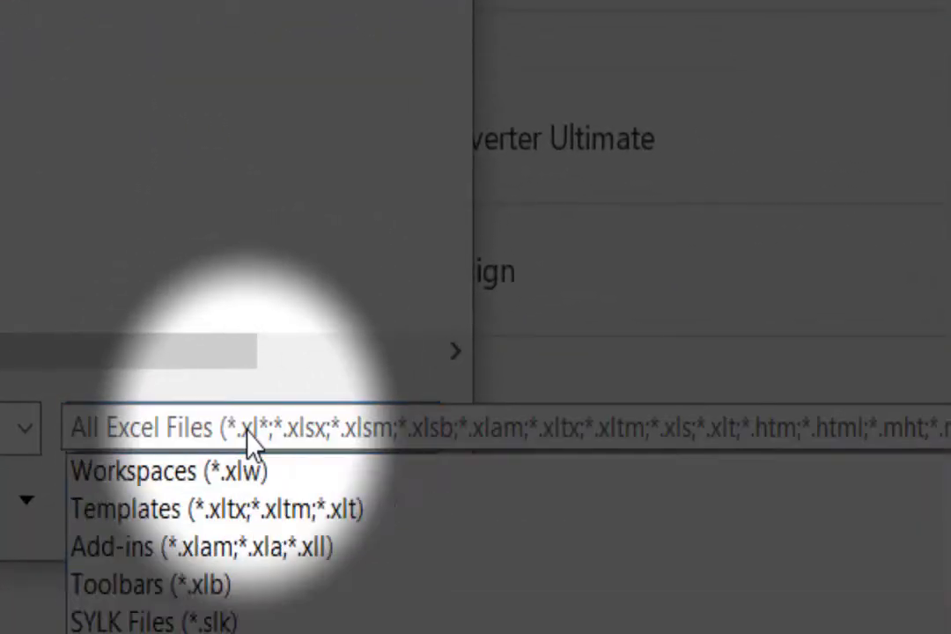
{"action": "left_click", "coordinate": [133, 477]}
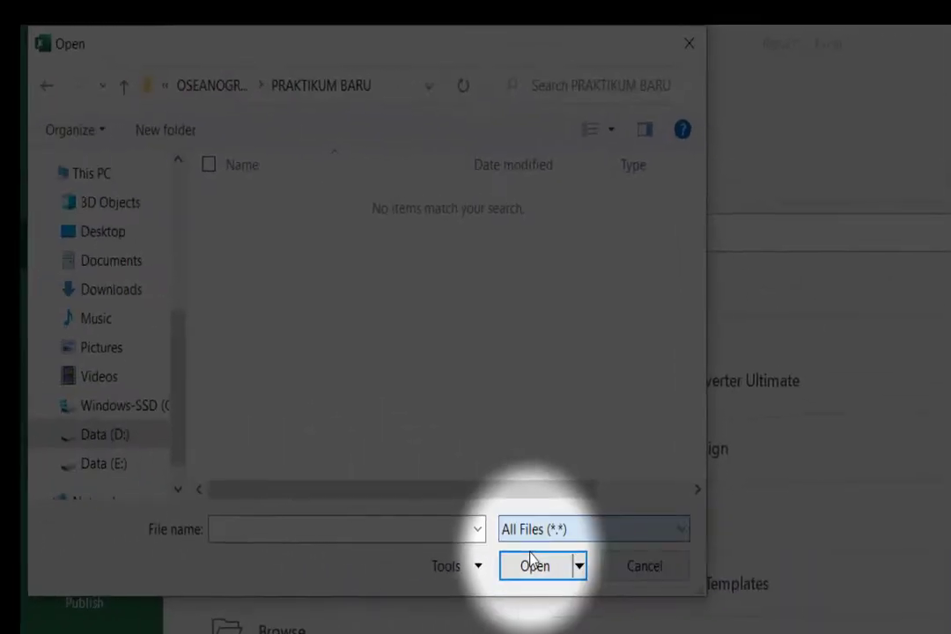
{"action": "left_click", "coordinate": [352, 393]}
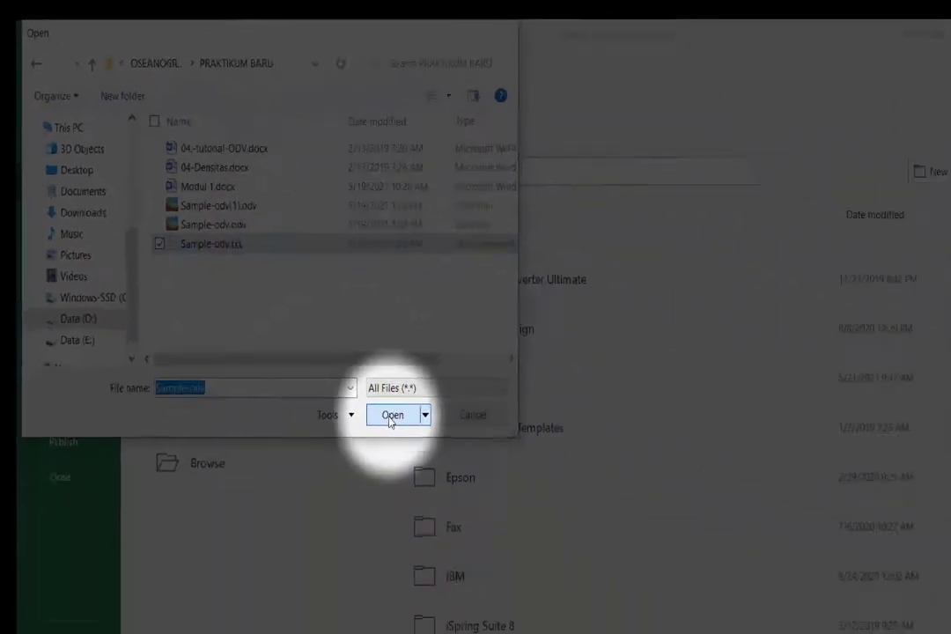
{"action": "left_click", "coordinate": [388, 417]}
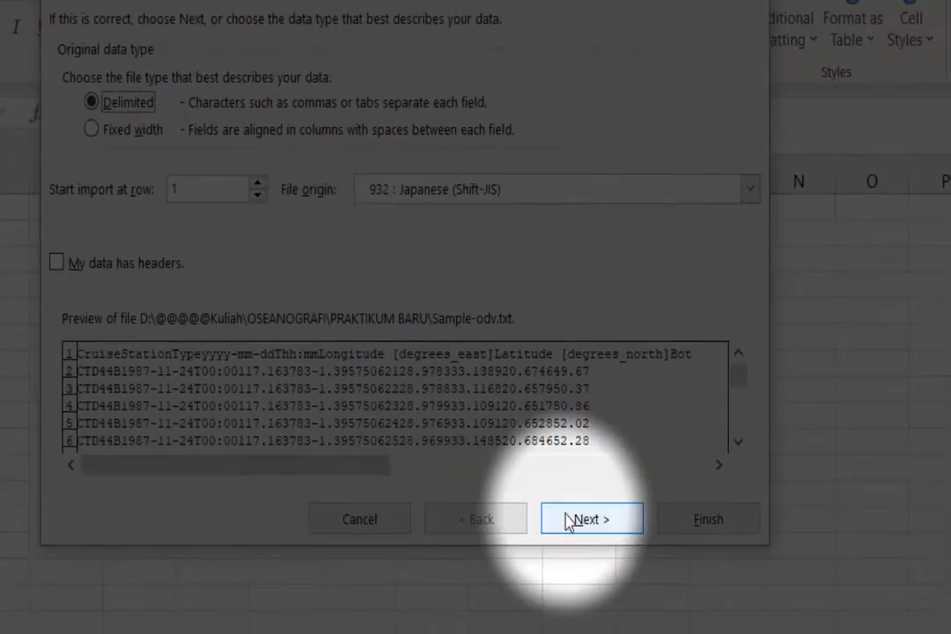
Step: Import the file as Delimited with Tab separators via the Text Import Wizard
{"action": "left_click", "coordinate": [568, 520]}
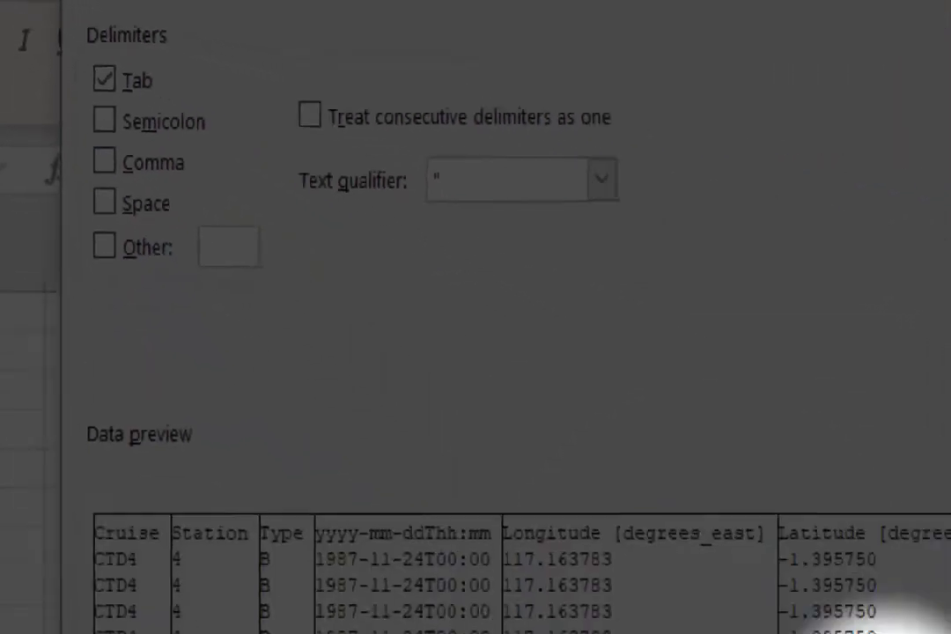
{"action": "left_click", "coordinate": [578, 515]}
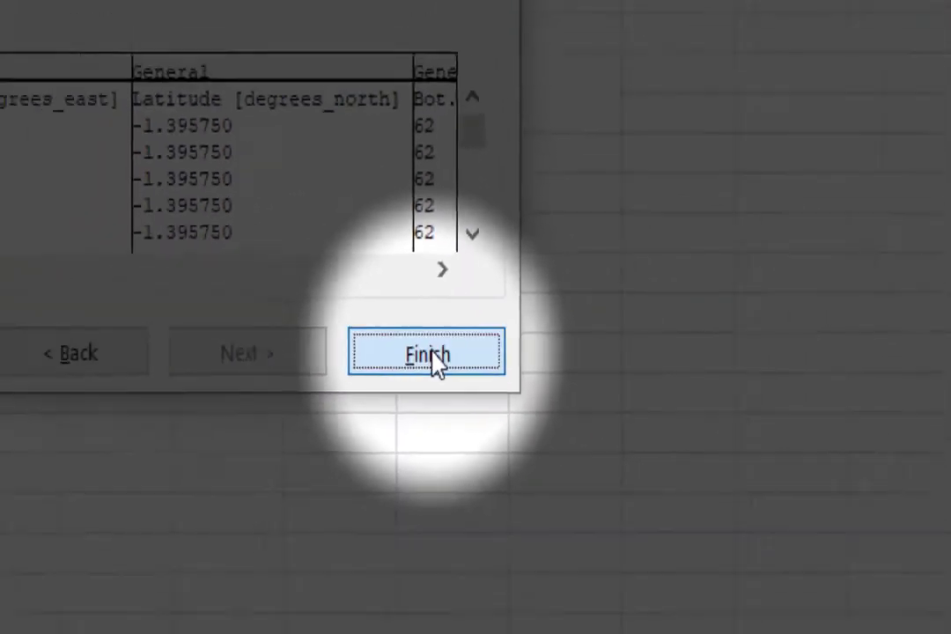
{"action": "left_click", "coordinate": [370, 355]}
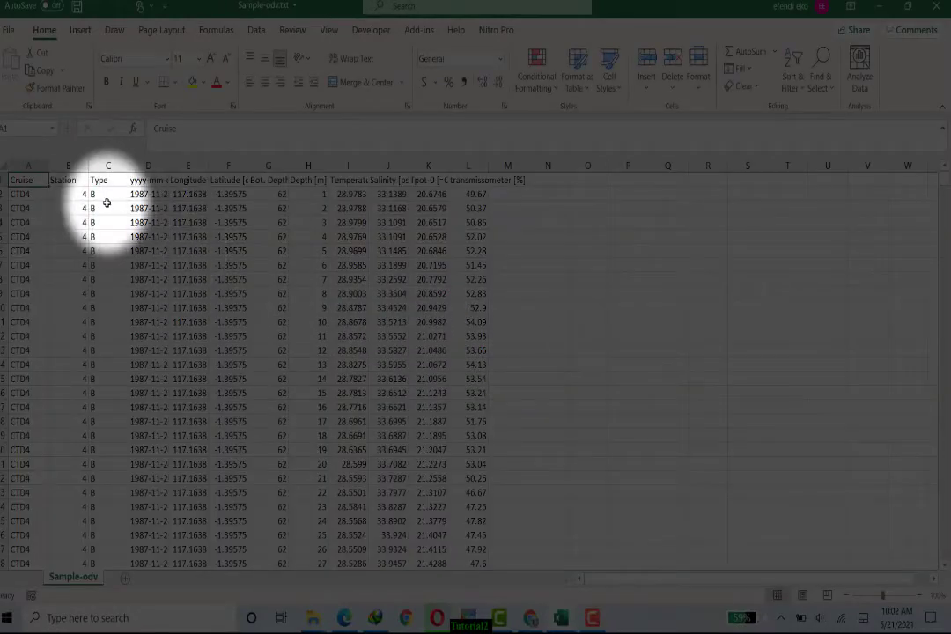
Step: Autofit columns B, C, D, F, I, J and K to their headers and contents
{"action": "double_click", "coordinate": [89, 167]}
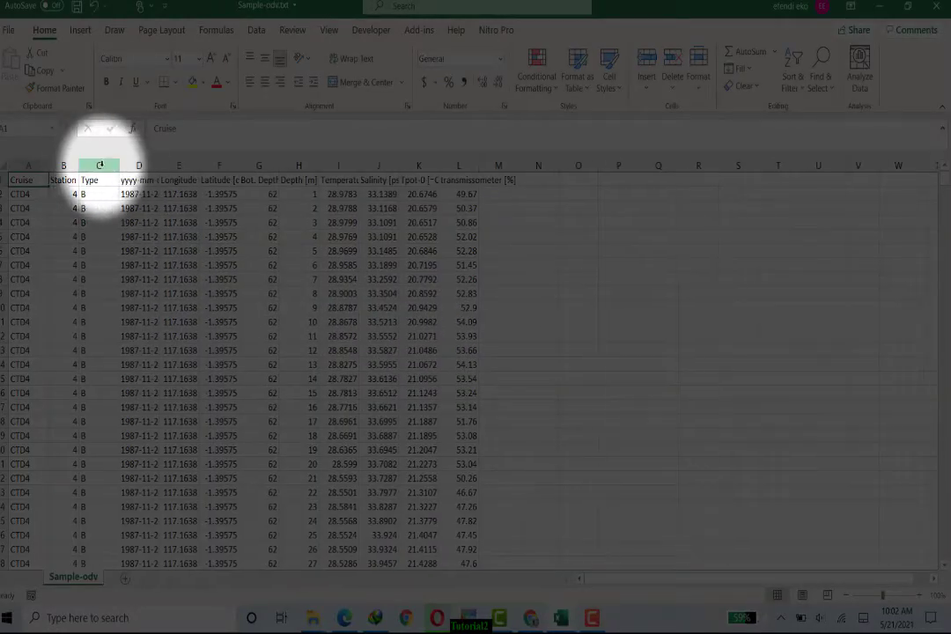
{"action": "double_click", "coordinate": [117, 167]}
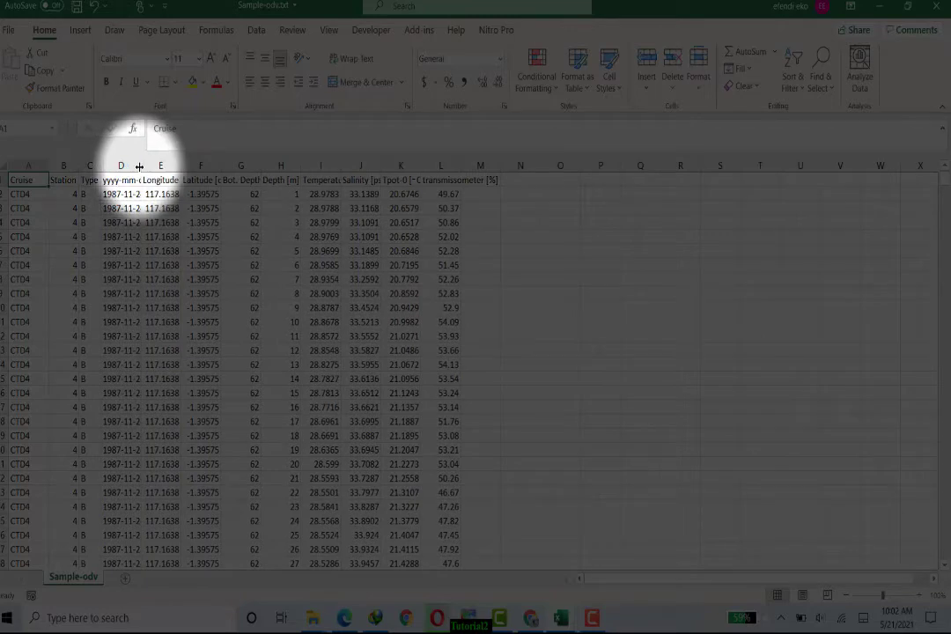
{"action": "double_click", "coordinate": [140, 167]}
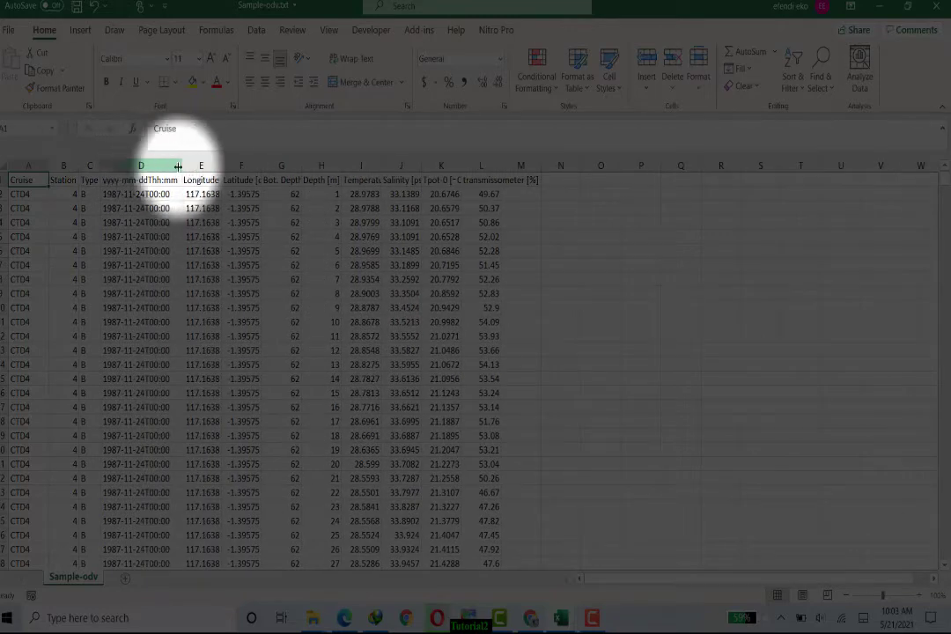
{"action": "double_click", "coordinate": [260, 165]}
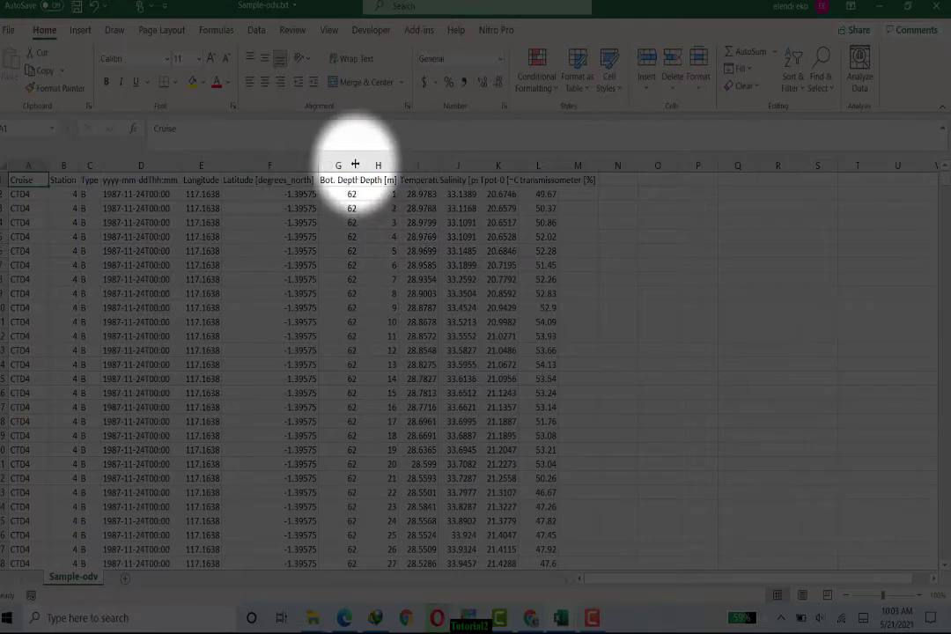
{"action": "double_click", "coordinate": [438, 166]}
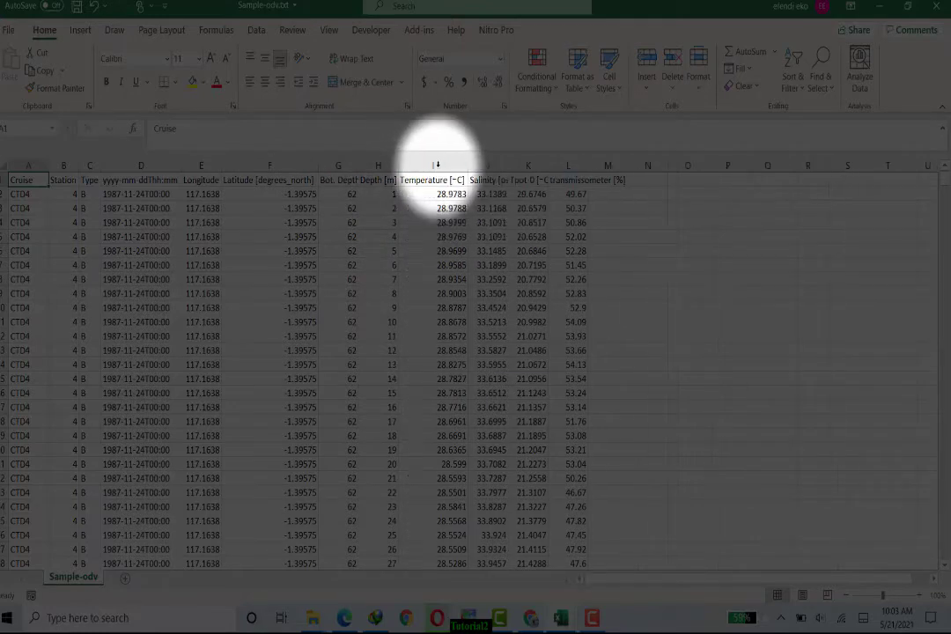
{"action": "double_click", "coordinate": [505, 165]}
{"action": "double_click", "coordinate": [561, 165]}
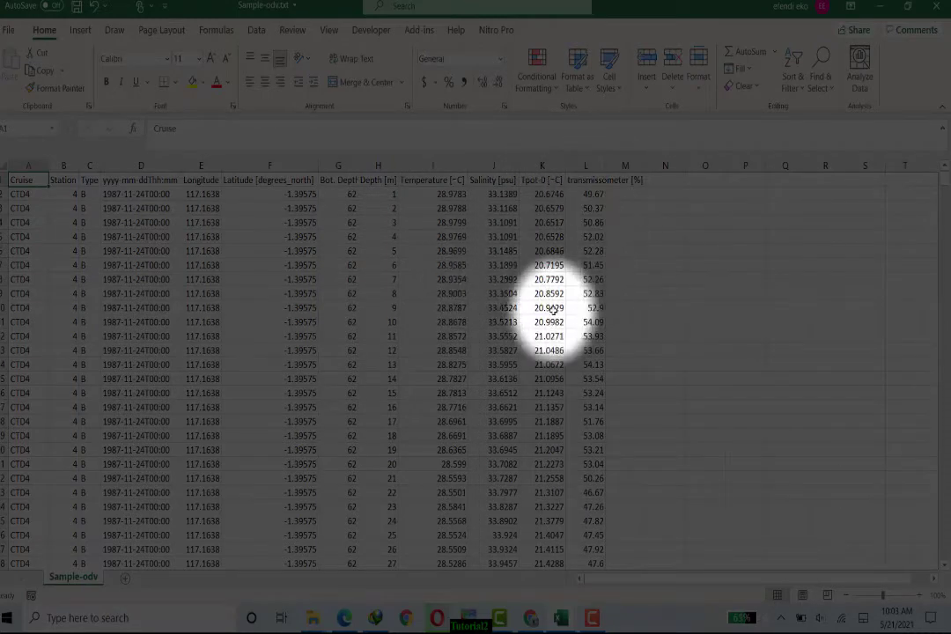
{"action": "scroll", "coordinate": [502, 370], "scroll_direction": "down", "scroll_amount": 2}
{"action": "scroll", "coordinate": [493, 365], "scroll_direction": "down", "scroll_amount": 10}
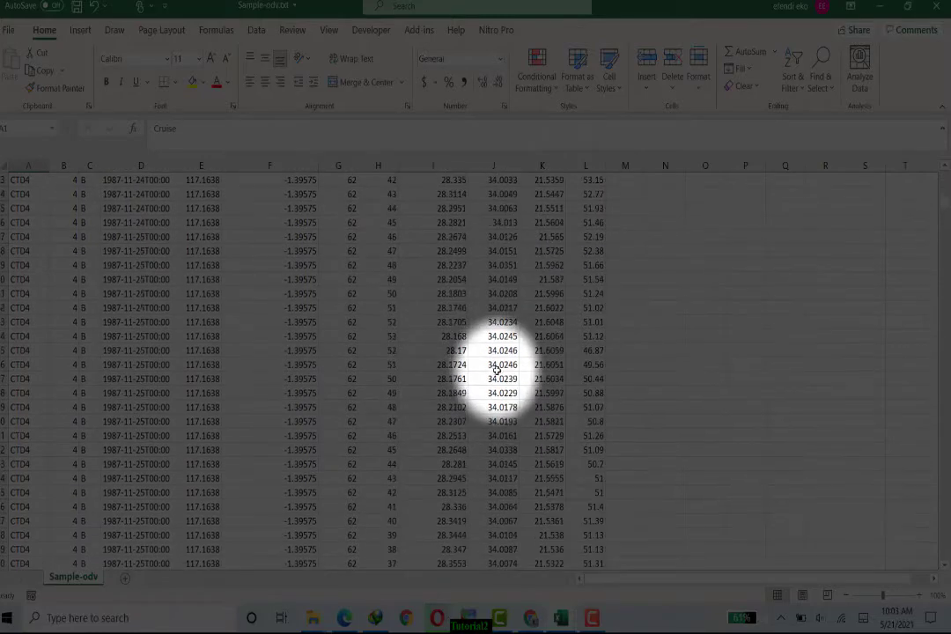
{"action": "scroll", "coordinate": [484, 371], "scroll_direction": "down", "scroll_amount": 10}
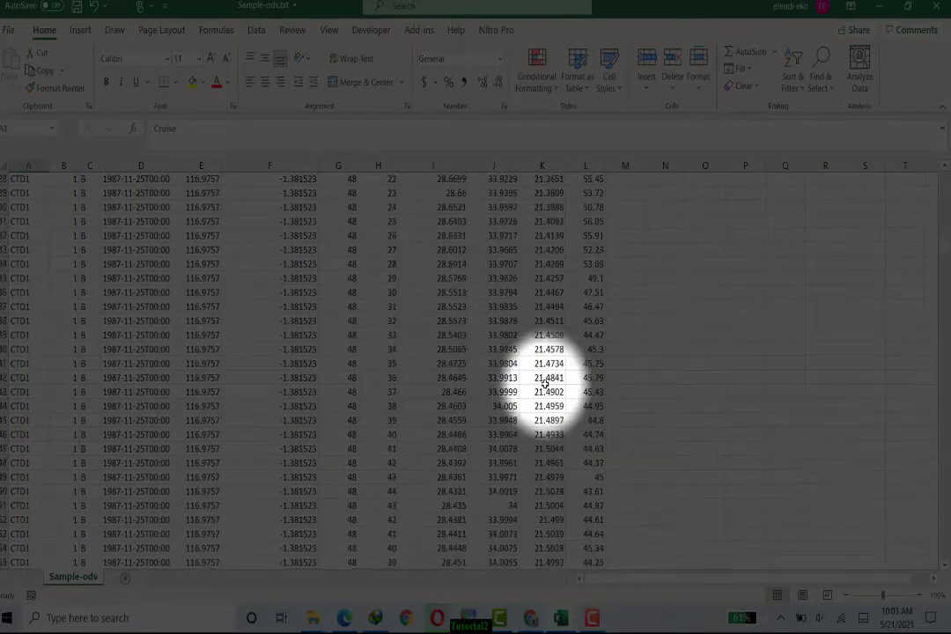
{"action": "scroll", "coordinate": [406, 395], "scroll_direction": "down", "scroll_amount": 20}
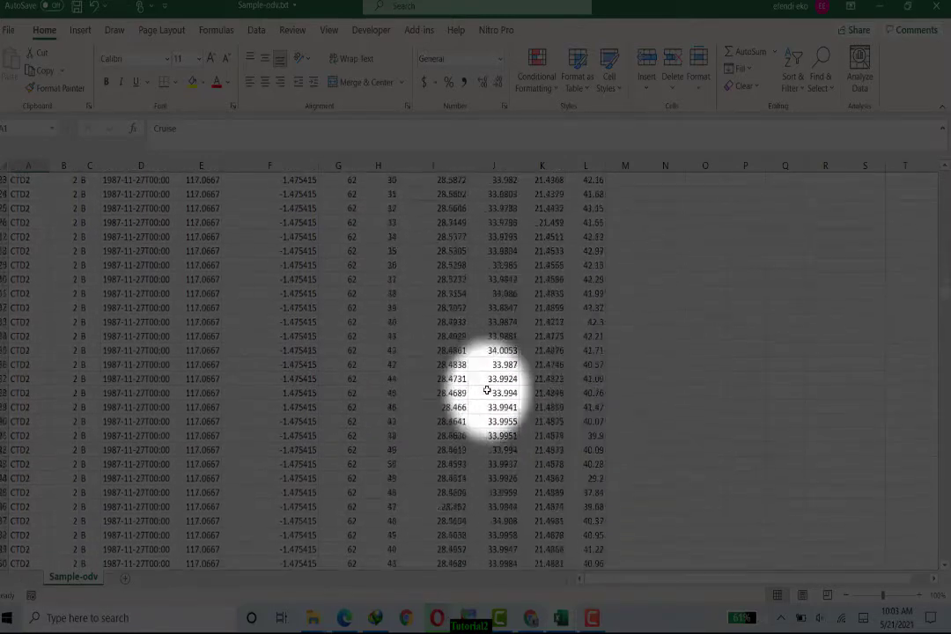
{"action": "scroll", "coordinate": [491, 405], "scroll_direction": "up", "scroll_amount": 17}
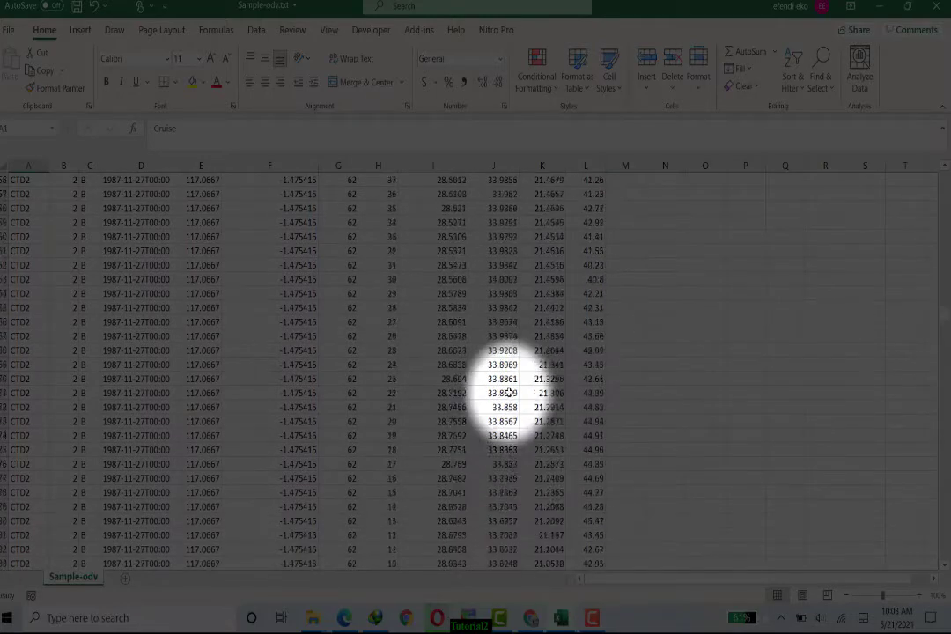
{"action": "scroll", "coordinate": [510, 403], "scroll_direction": "up", "scroll_amount": 17}
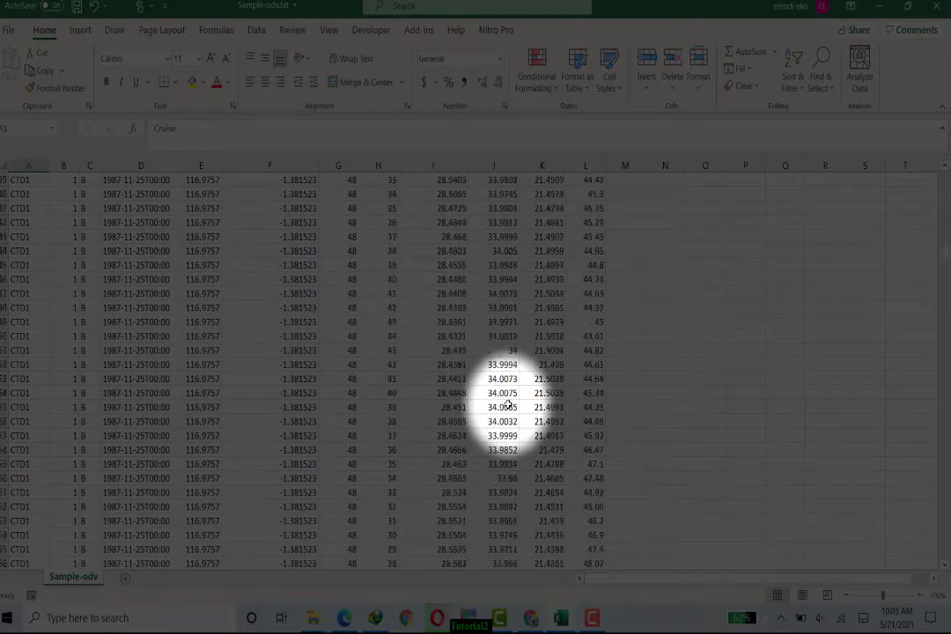
{"action": "scroll", "coordinate": [508, 405], "scroll_direction": "up", "scroll_amount": 20}
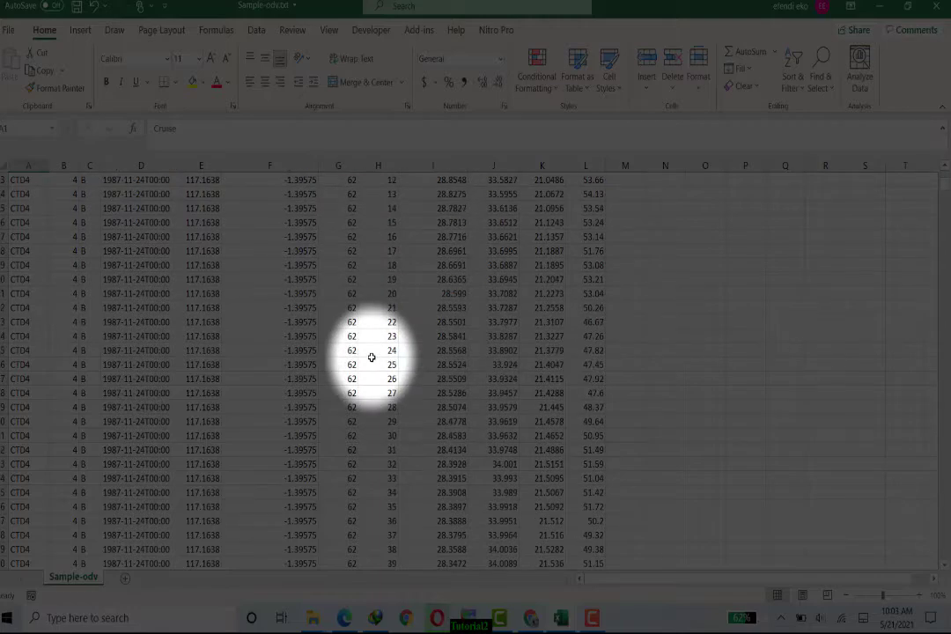
{"action": "scroll", "coordinate": [368, 291], "scroll_direction": "up", "scroll_amount": 1}
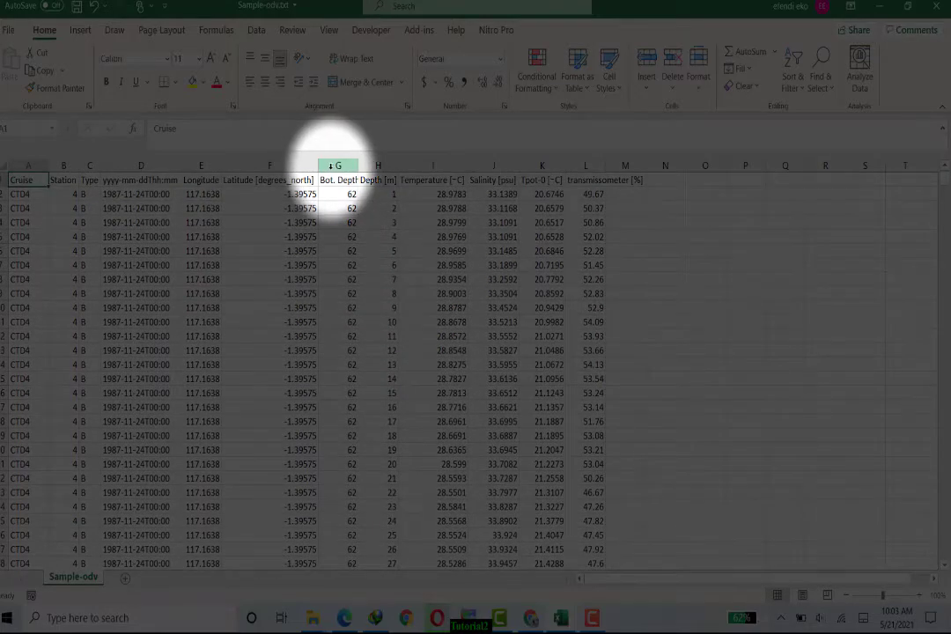
{"action": "scroll", "coordinate": [351, 272], "scroll_direction": "down", "scroll_amount": 5}
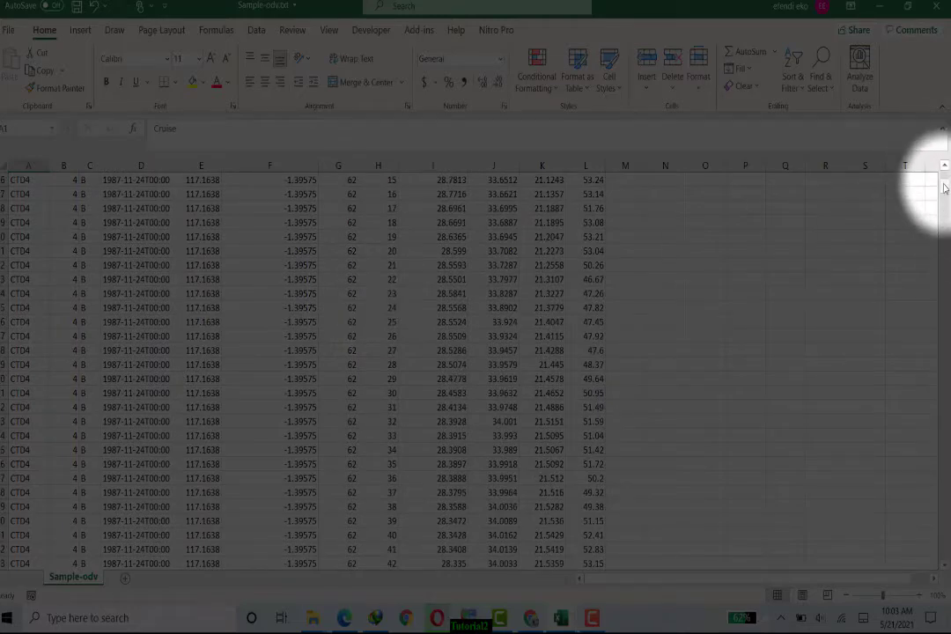
{"action": "left_click_drag", "start_coordinate": [949, 261], "coordinate": [949, 146]}
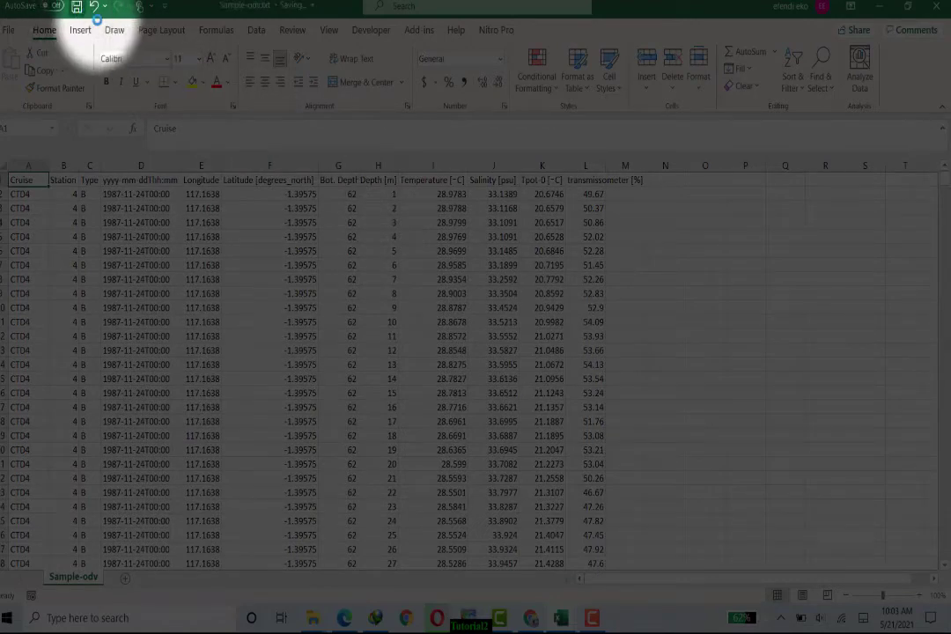
Step: Switch to Ocean Data View and start an ODV Spreadsheet import from the Import menu
{"action": "left_click", "coordinate": [592, 621]}
{"action": "left_click", "coordinate": [925, 554]}
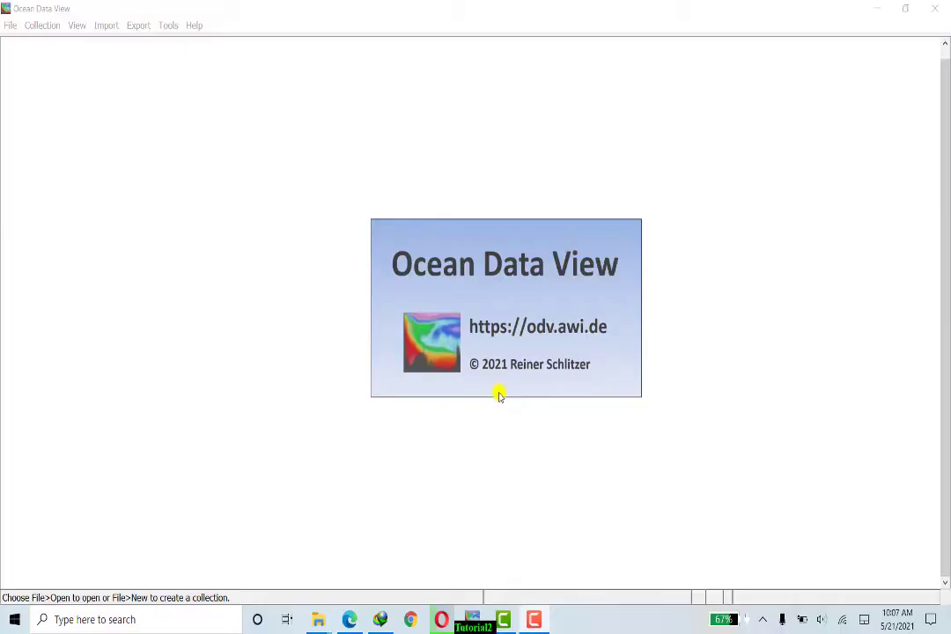
{"action": "left_click", "coordinate": [42, 25]}
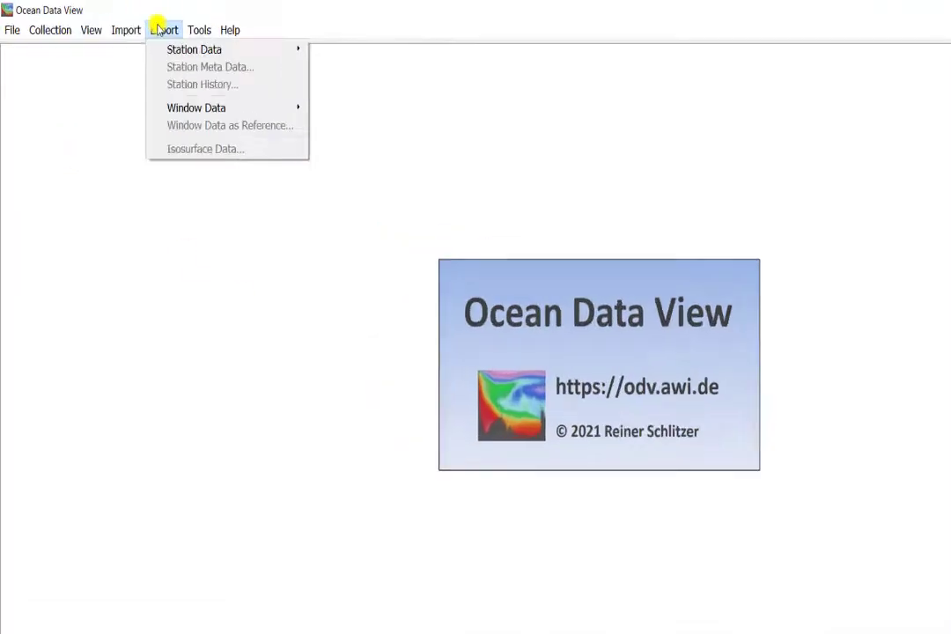
{"action": "left_click", "coordinate": [106, 26]}
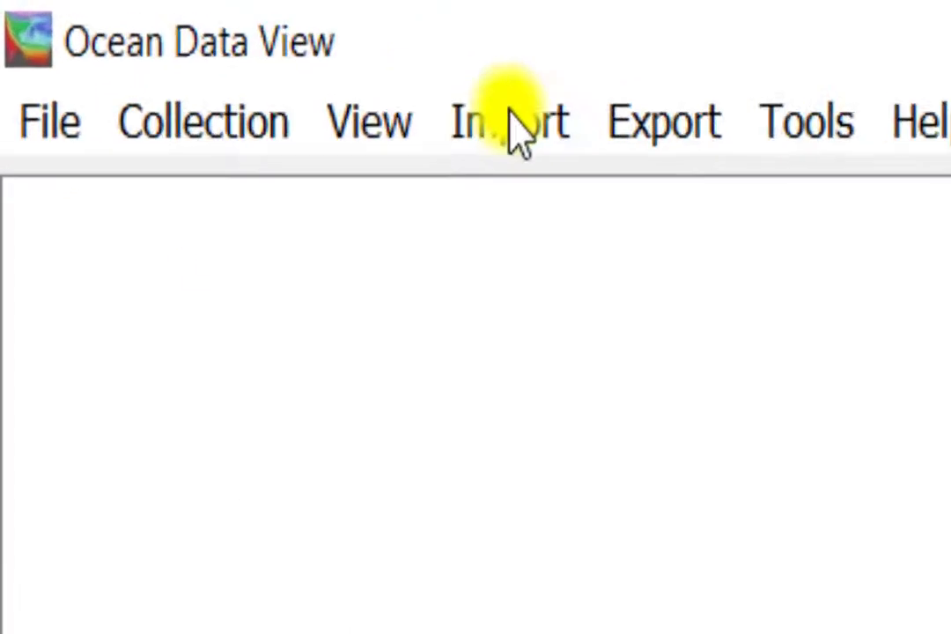
{"action": "left_click", "coordinate": [669, 172]}
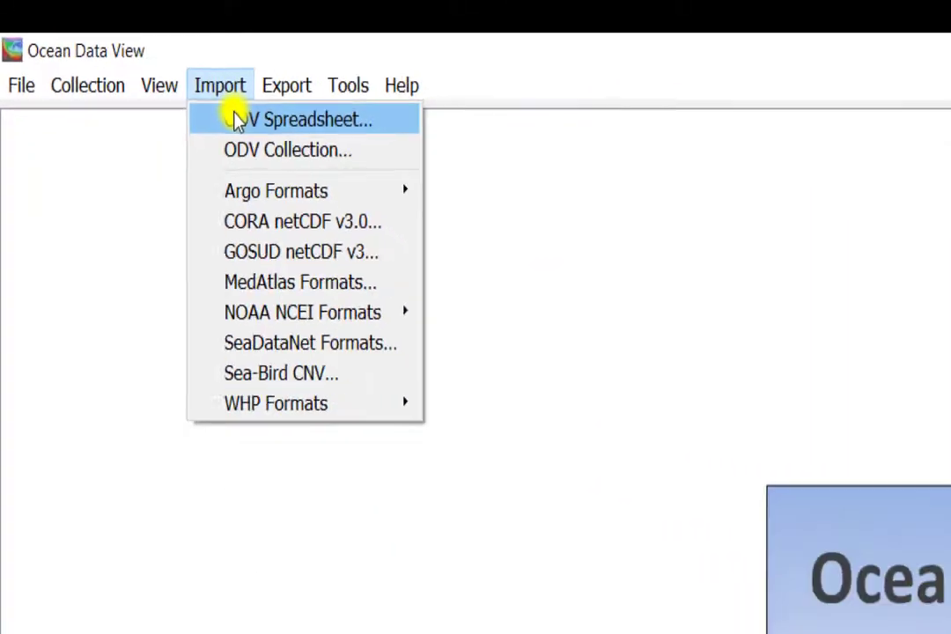
{"action": "left_click", "coordinate": [411, 225]}
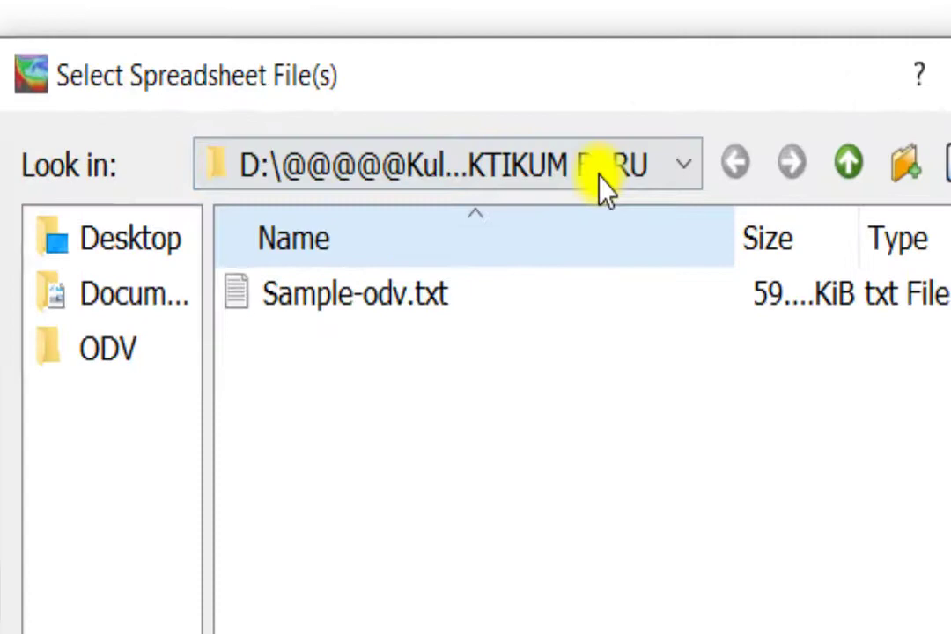
{"action": "left_click", "coordinate": [675, 168]}
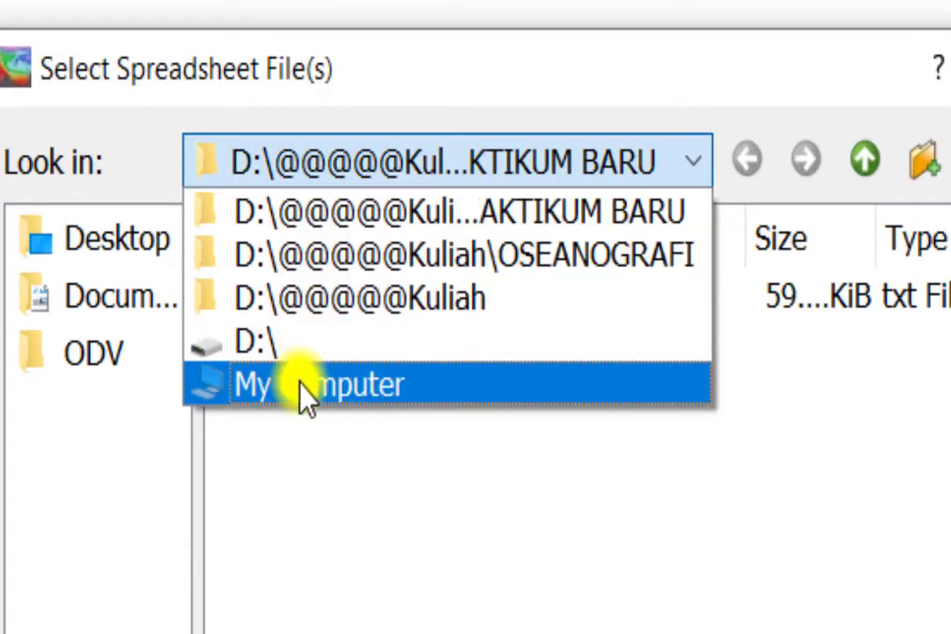
{"action": "left_click", "coordinate": [300, 383]}
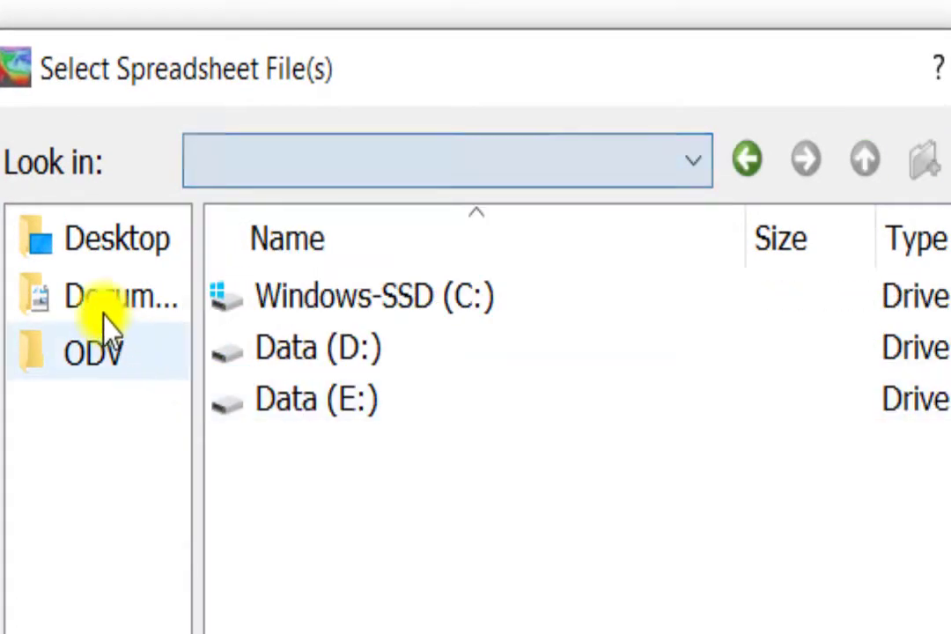
{"action": "left_click", "coordinate": [332, 350]}
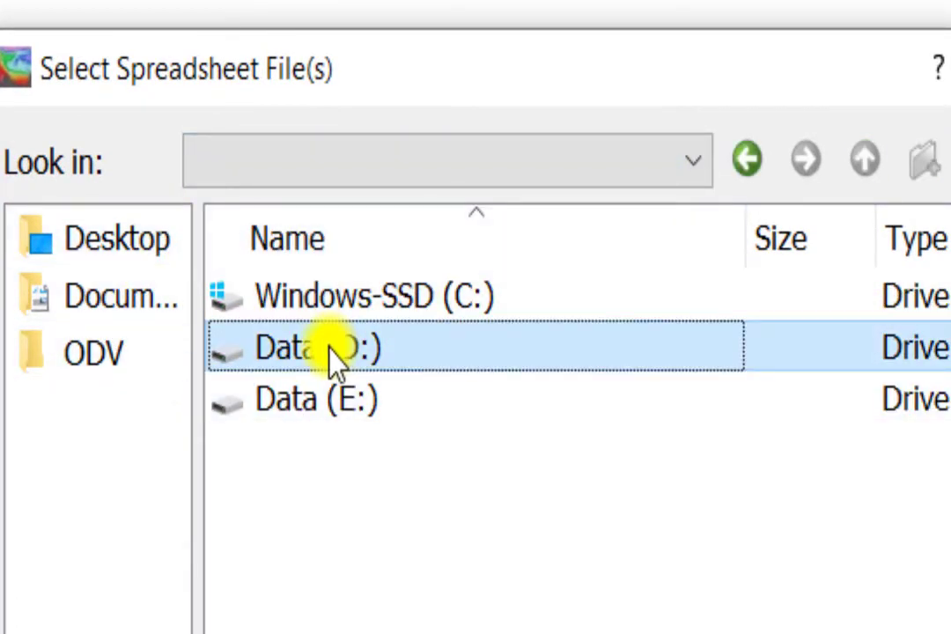
{"action": "double_click", "coordinate": [332, 350]}
{"action": "double_click", "coordinate": [375, 308]}
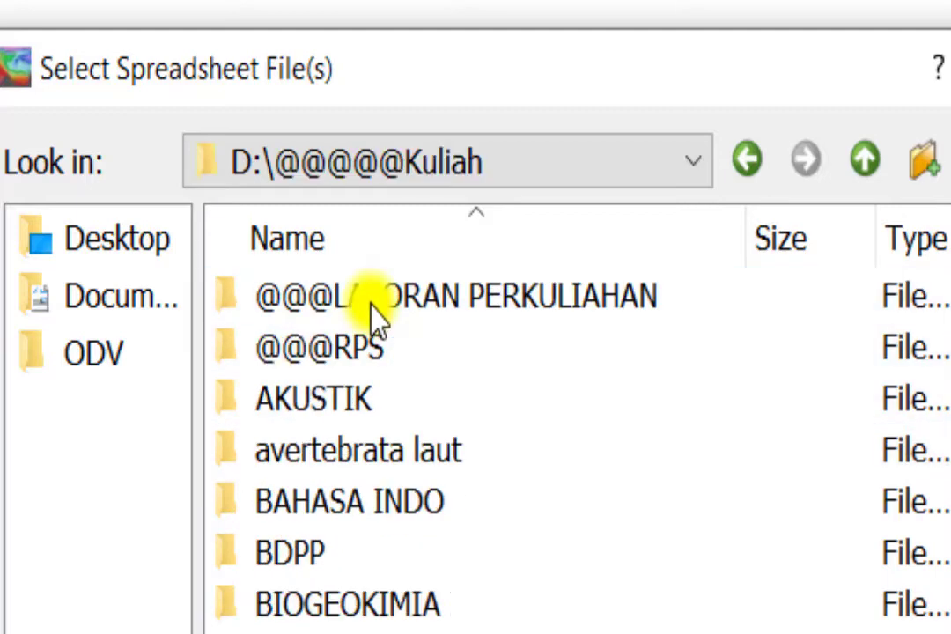
{"action": "scroll", "coordinate": [384, 418], "scroll_direction": "down", "scroll_amount": 3}
{"action": "scroll", "coordinate": [458, 599], "scroll_direction": "down", "scroll_amount": 3}
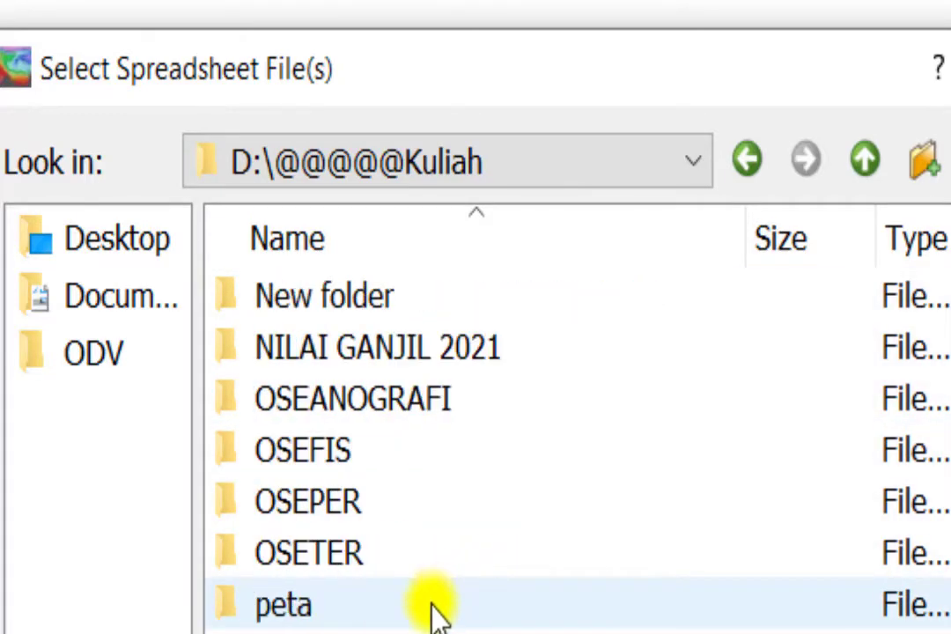
{"action": "double_click", "coordinate": [394, 399]}
{"action": "scroll", "coordinate": [370, 511], "scroll_direction": "down", "scroll_amount": 2}
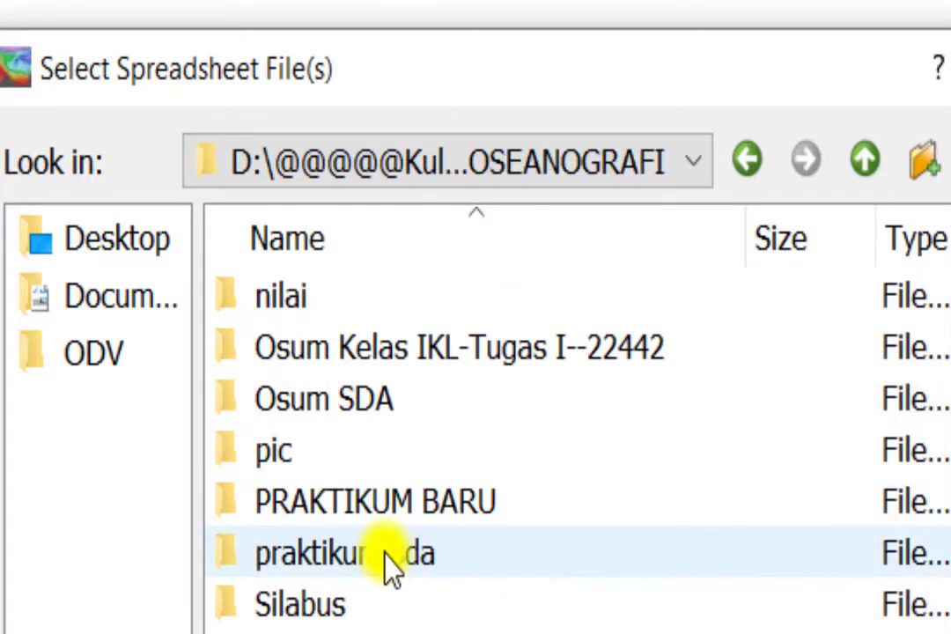
{"action": "double_click", "coordinate": [440, 504]}
Step: Open Sample-odv.txt and accept the import of its 10 stations
{"action": "left_click", "coordinate": [401, 309]}
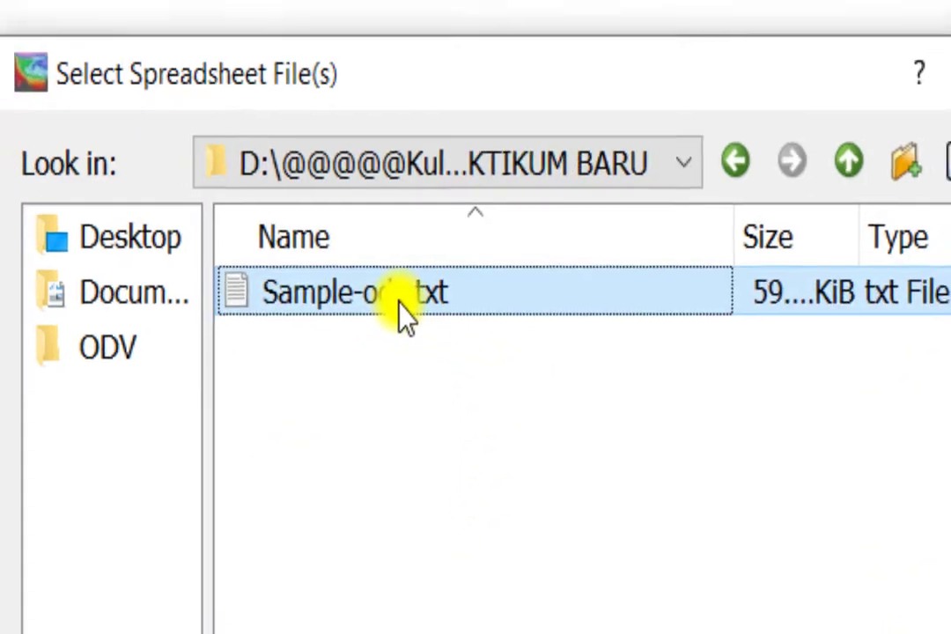
{"action": "left_click", "coordinate": [608, 393]}
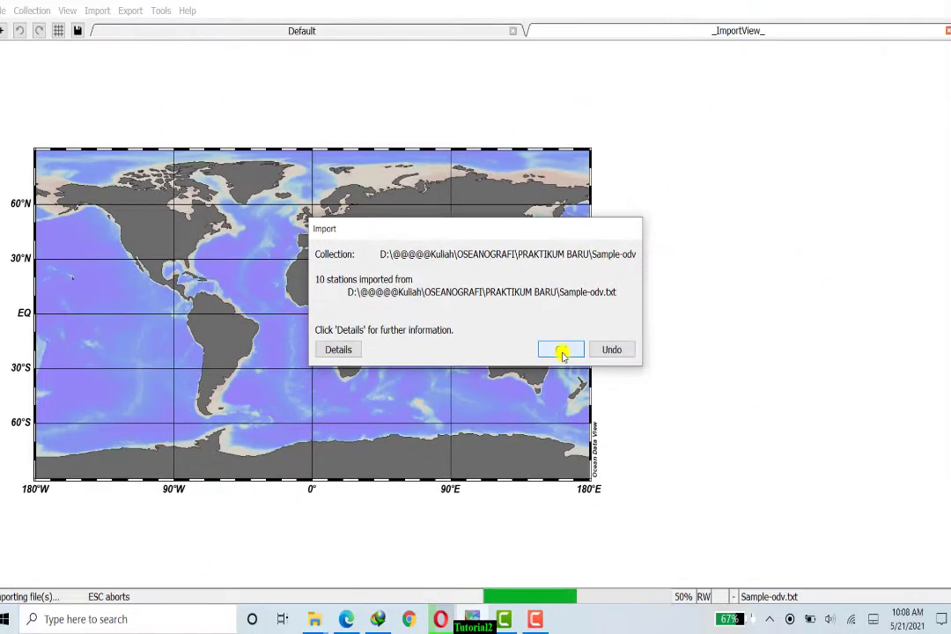
{"action": "left_click", "coordinate": [561, 349]}
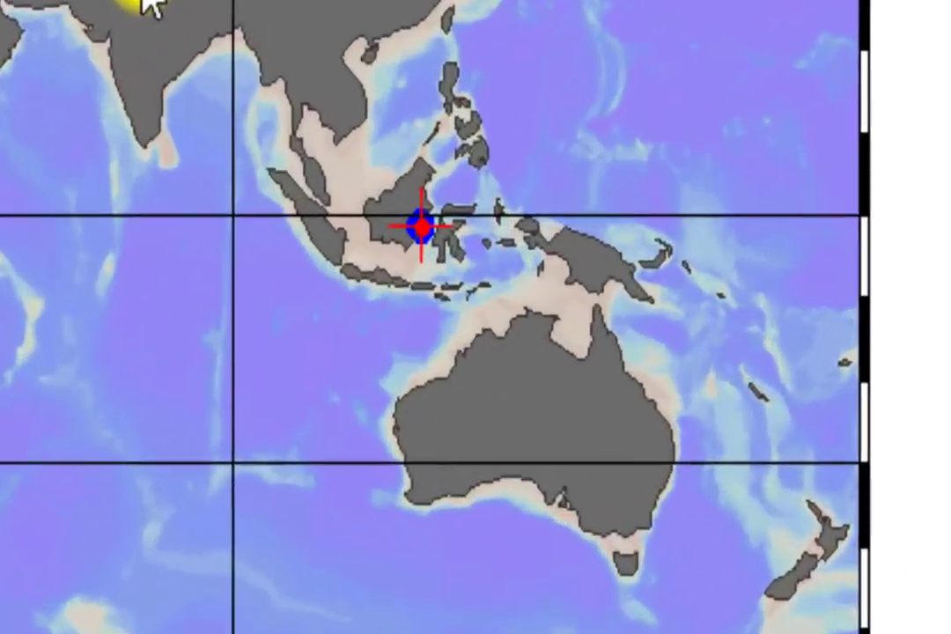
Step: Zoom the map to roughly 5°N–5°S around the station cluster near Sulawesi
{"action": "right_click", "coordinate": [403, 233]}
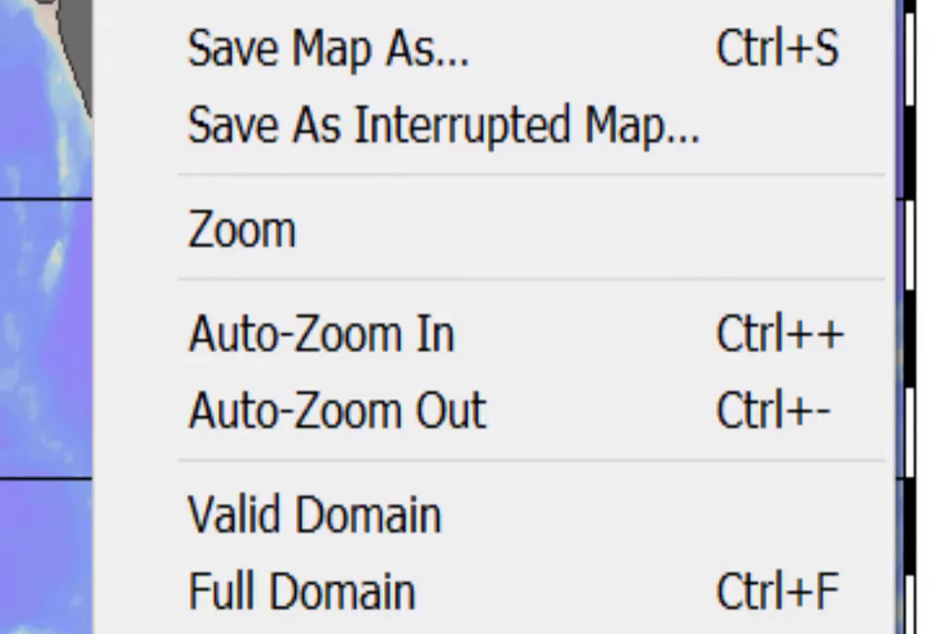
{"action": "left_click", "coordinate": [278, 251]}
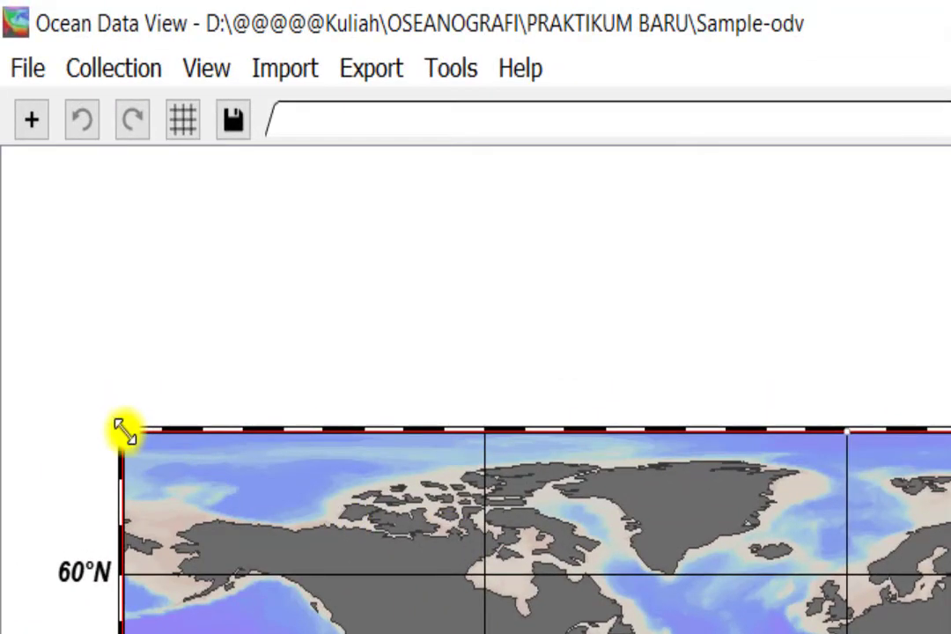
{"action": "left_click_drag", "start_coordinate": [121, 433], "coordinate": [525, 348]}
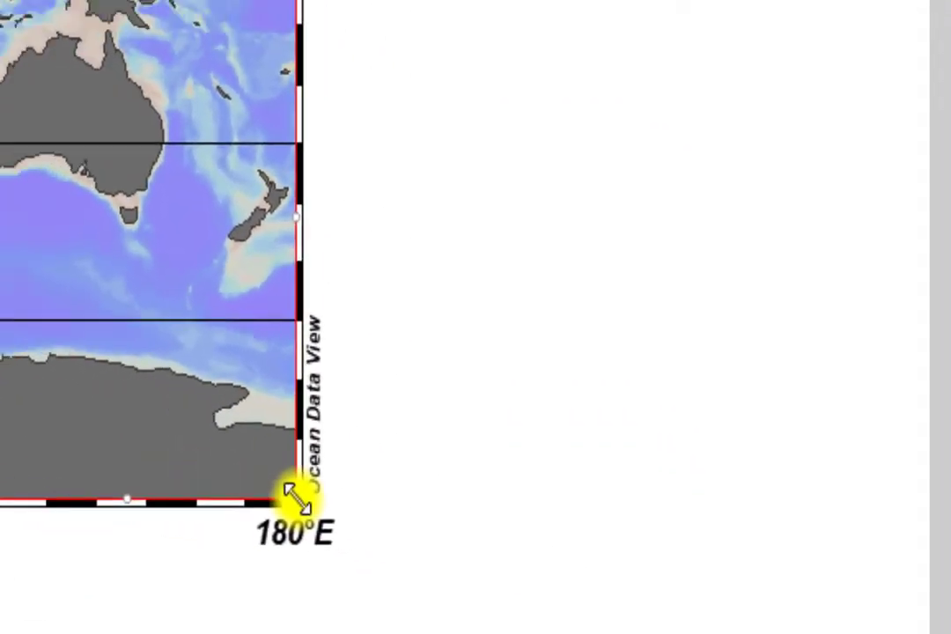
{"action": "left_click_drag", "start_coordinate": [298, 499], "coordinate": [29, 47]}
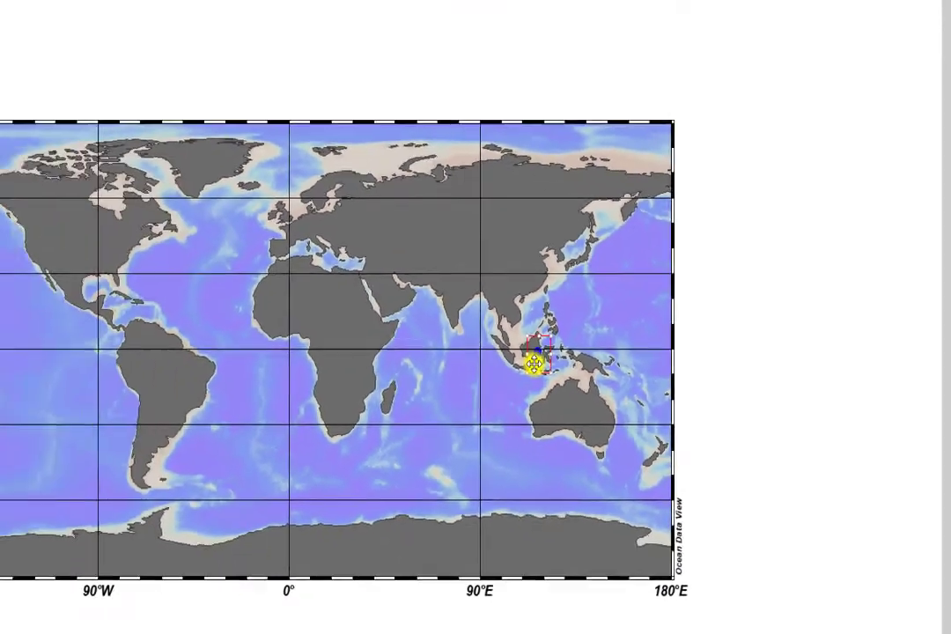
{"action": "key", "text": "Return"}
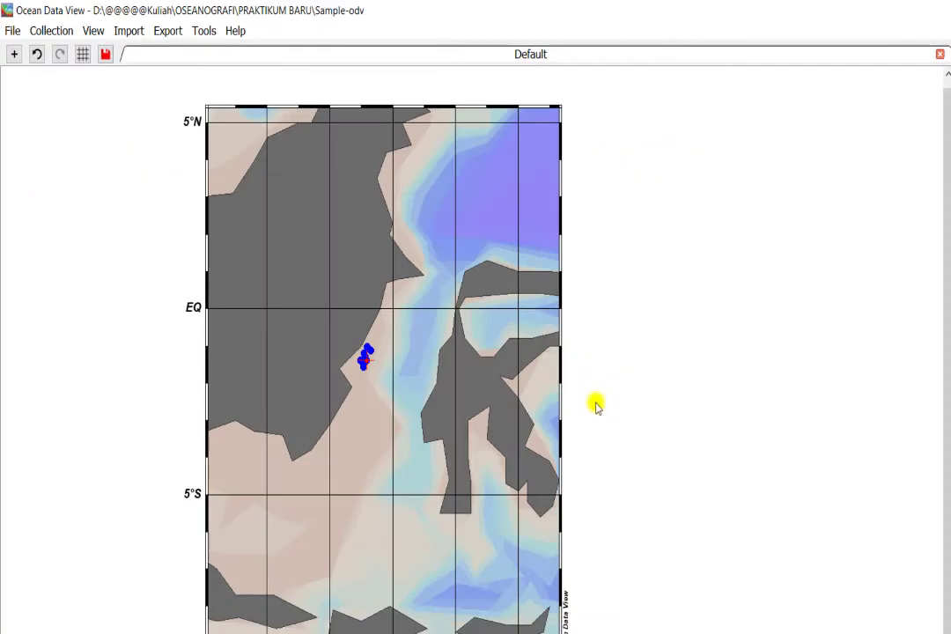
{"action": "right_click", "coordinate": [333, 236]}
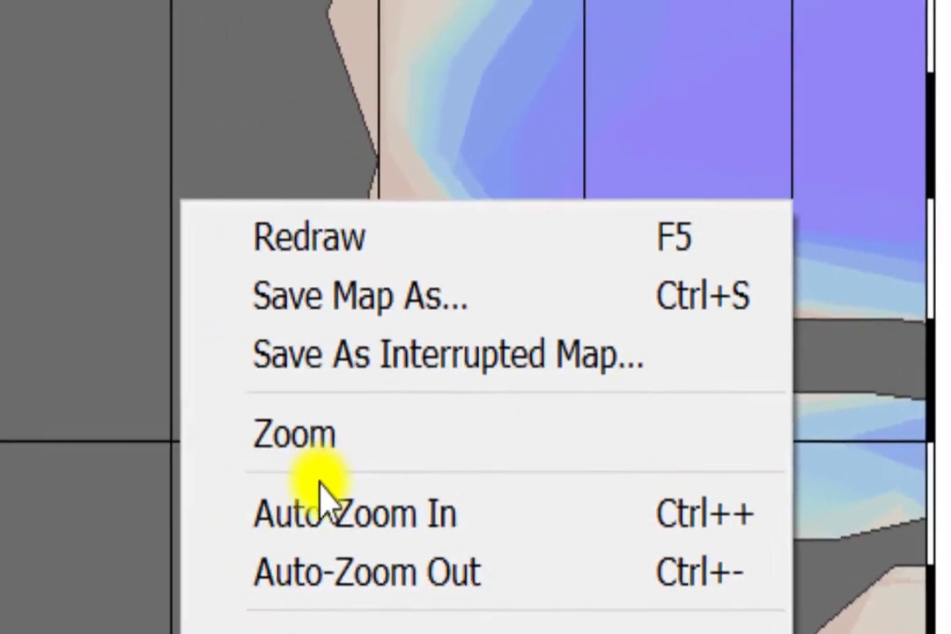
{"action": "left_click", "coordinate": [304, 439]}
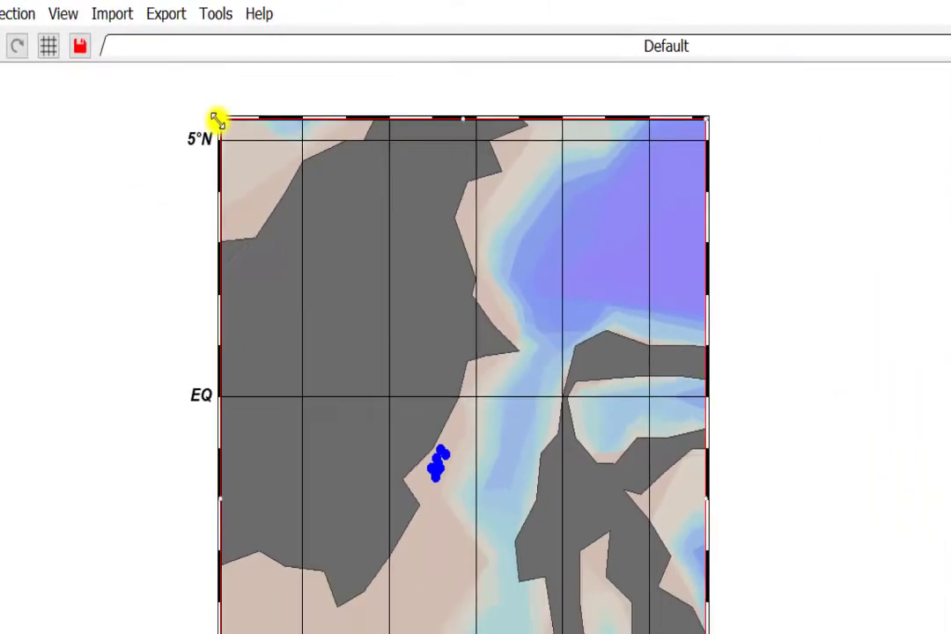